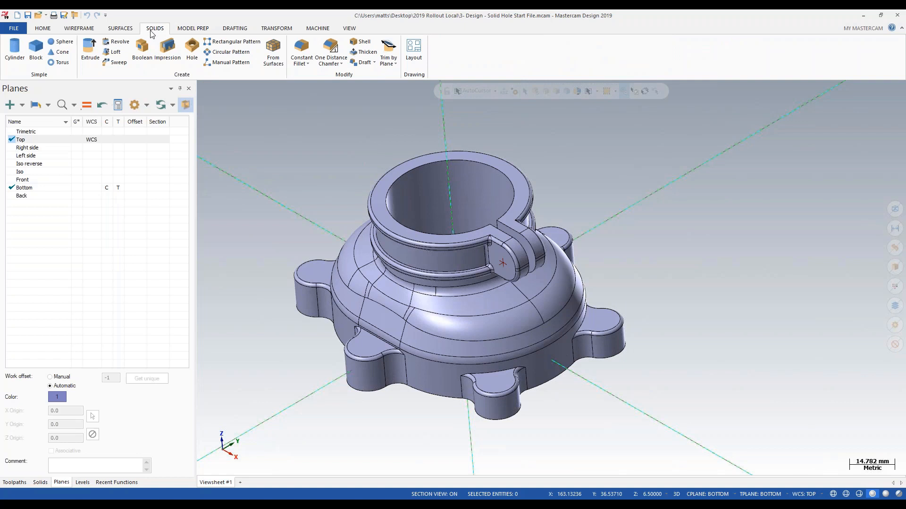
Step: Start a solid hole on the Outside Housing and place hole positions at the centres of the two front mounting lugs
{"action": "left_click", "coordinate": [198, 50]}
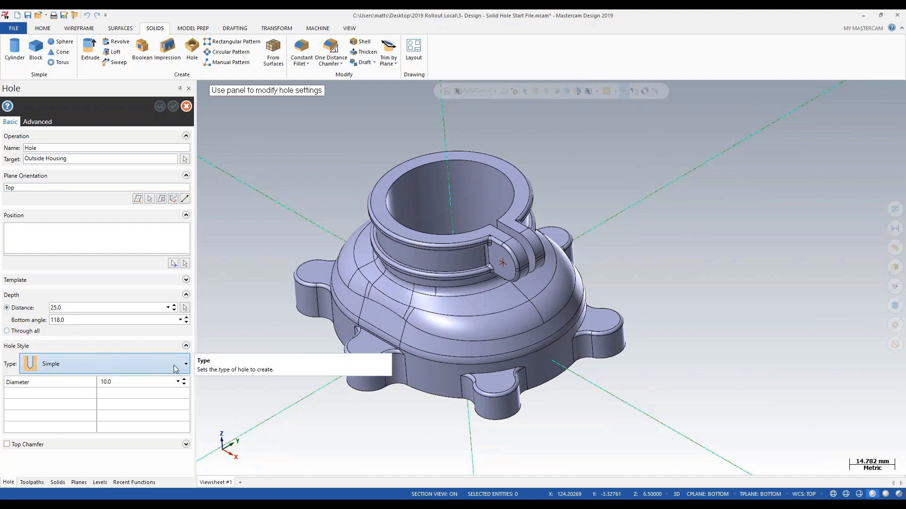
{"action": "left_click", "coordinate": [173, 265]}
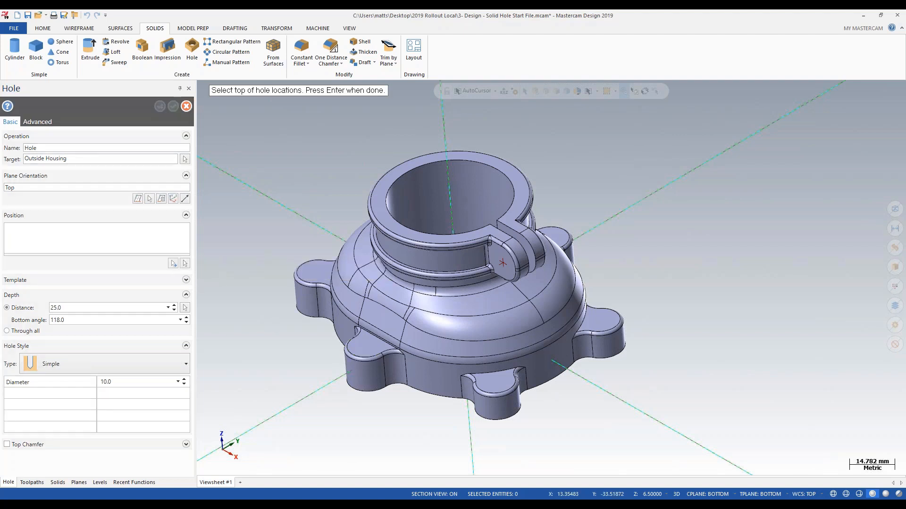
{"action": "left_click", "coordinate": [358, 355]}
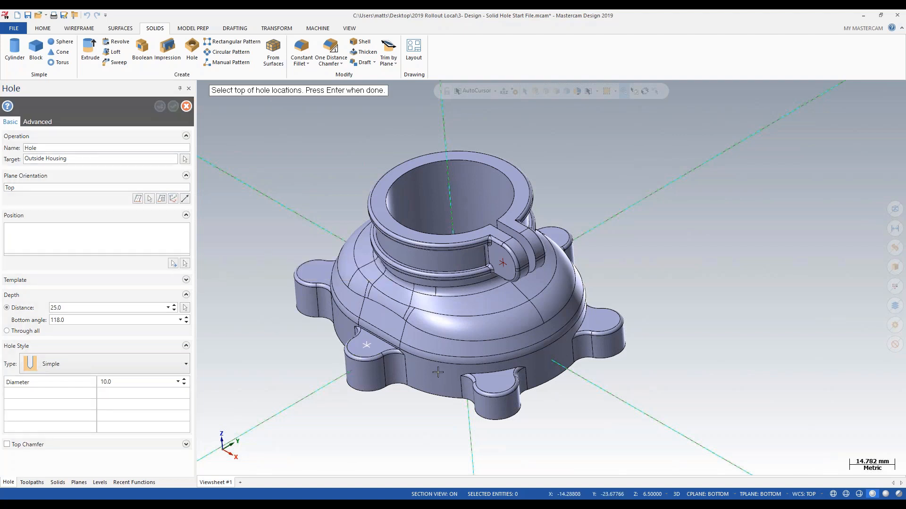
{"action": "left_click", "coordinate": [501, 396]}
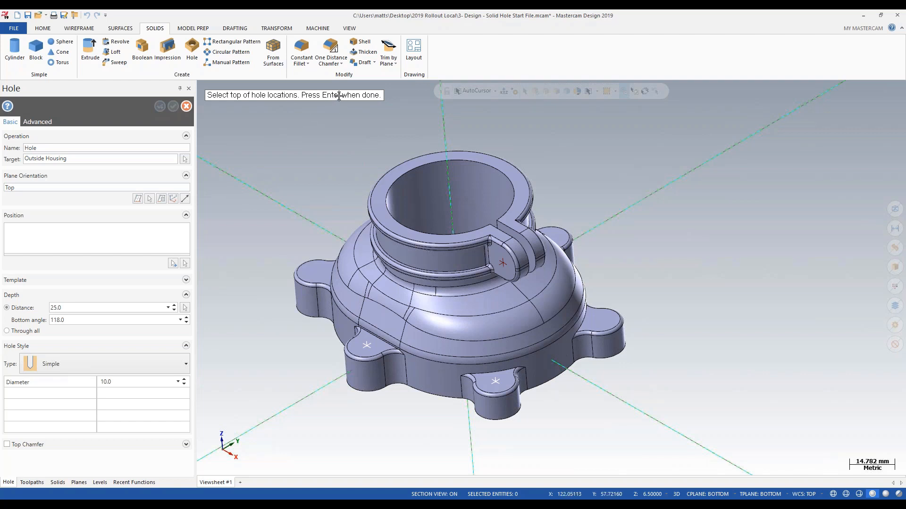
{"action": "key", "text": "Return"}
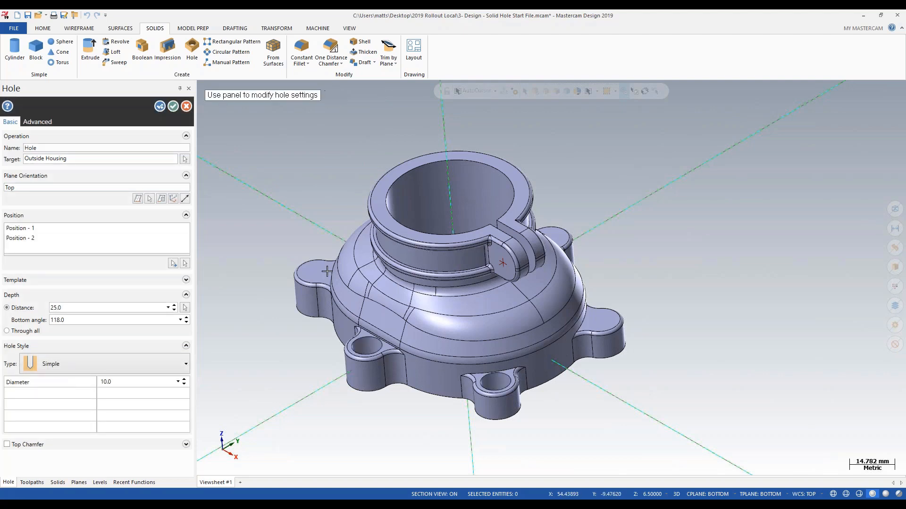
Step: Change the lug holes' type to Counterbore and set the hole diameter to 5 mm
{"action": "middle_click_drag", "start_coordinate": [371, 279], "coordinate": [270, 347]}
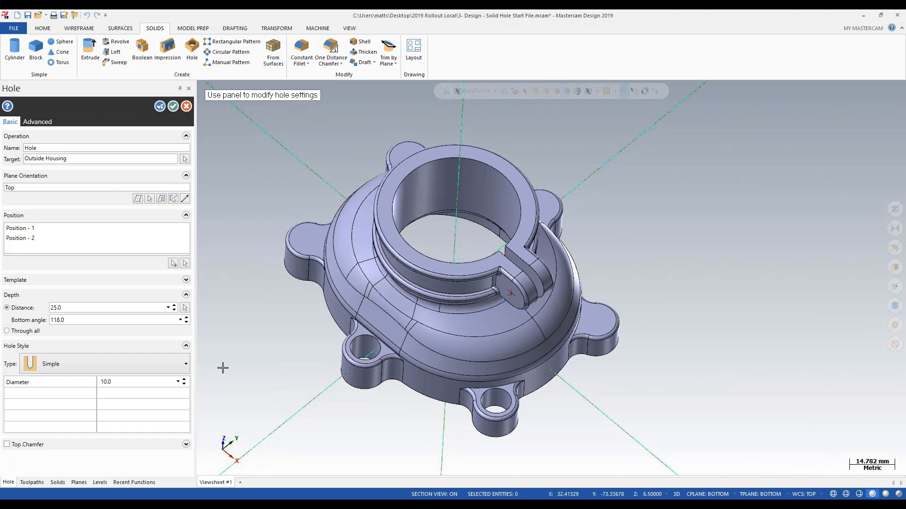
{"action": "left_click", "coordinate": [109, 367]}
{"action": "left_click", "coordinate": [65, 409]}
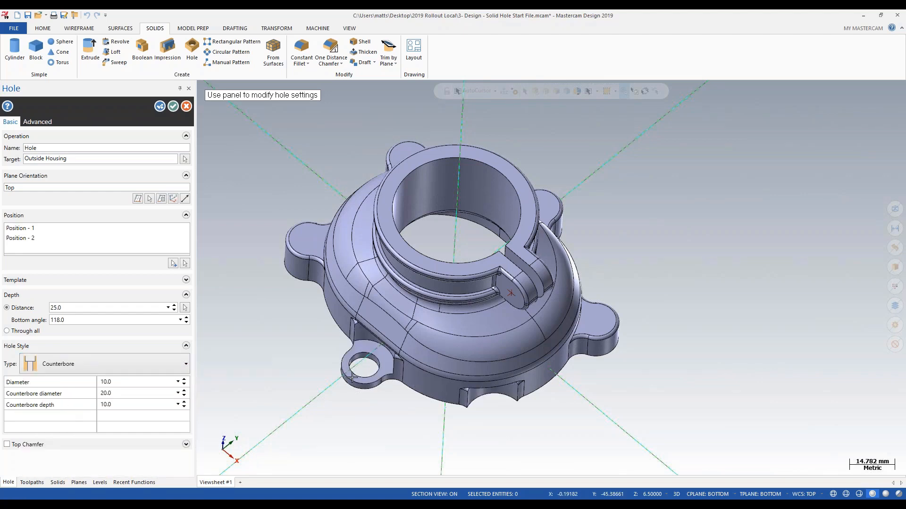
{"action": "left_click", "coordinate": [128, 382]}
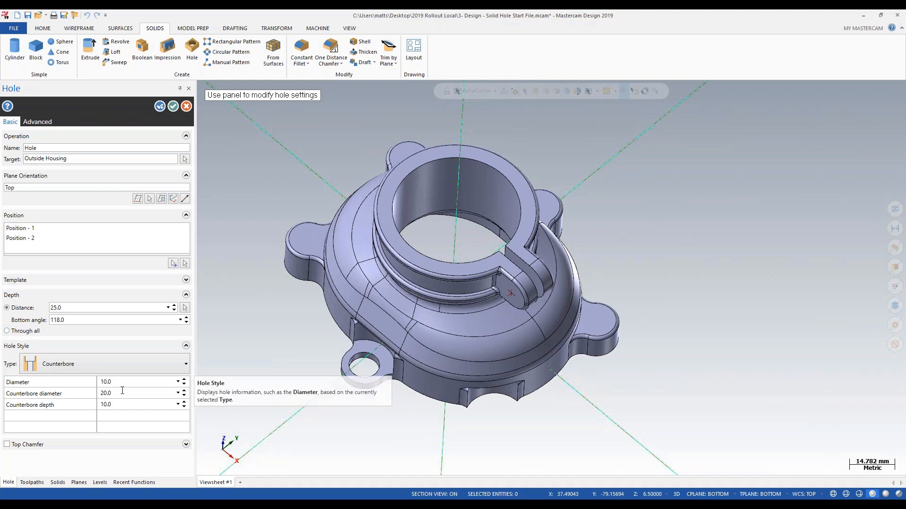
{"action": "type", "text": "5"}
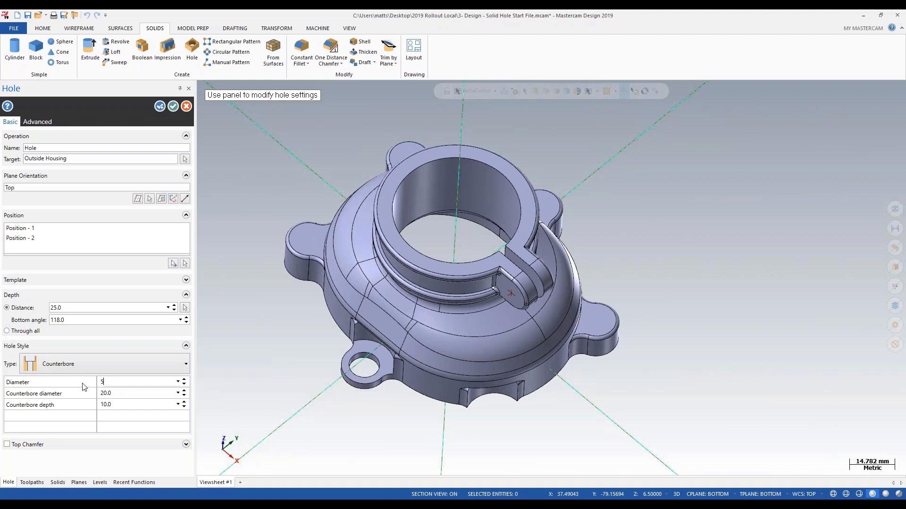
{"action": "key", "text": "Tab"}
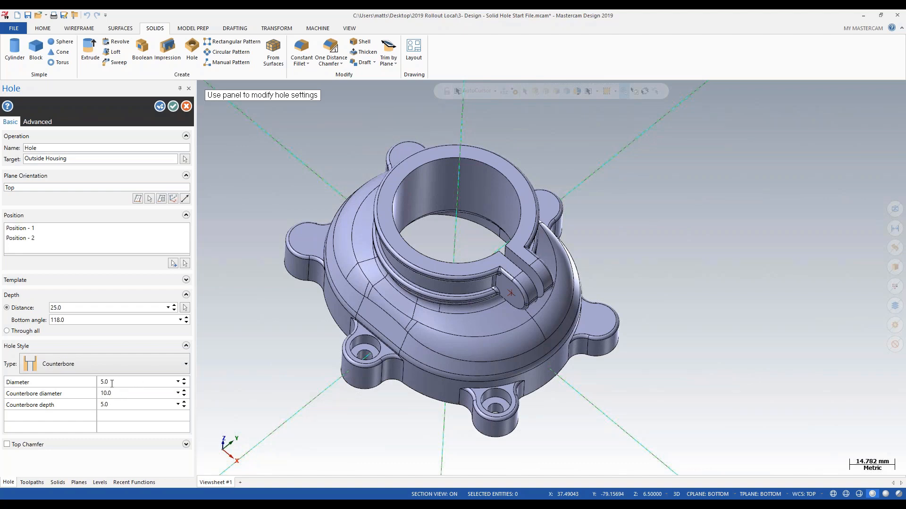
Step: Set the counterbore diameter to 11 mm and accept the lug holes, continuing with a new hole operation
{"action": "left_click", "coordinate": [122, 392]}
{"action": "type", "text": "11"}
{"action": "left_click", "coordinate": [122, 383]}
{"action": "mouse_move", "coordinate": [421, 384]}
{"action": "middle_mouse_down"}
{"action": "mouse_move", "coordinate": [424, 400]}
{"action": "mouse_move", "coordinate": [423, 370]}
{"action": "middle_mouse_up"}
{"action": "scroll", "coordinate": [424, 370], "scroll_direction": "up", "scroll_amount": 4}
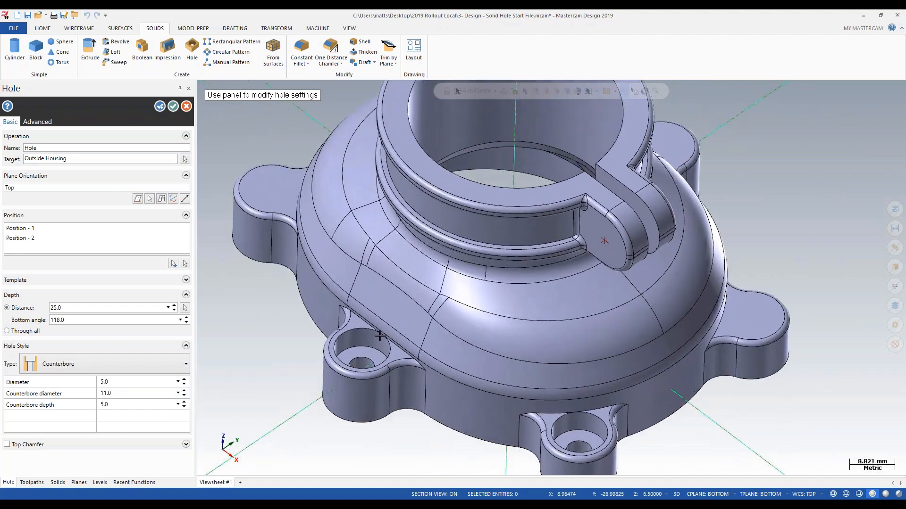
{"action": "scroll", "coordinate": [386, 337], "scroll_direction": "down", "scroll_amount": 3}
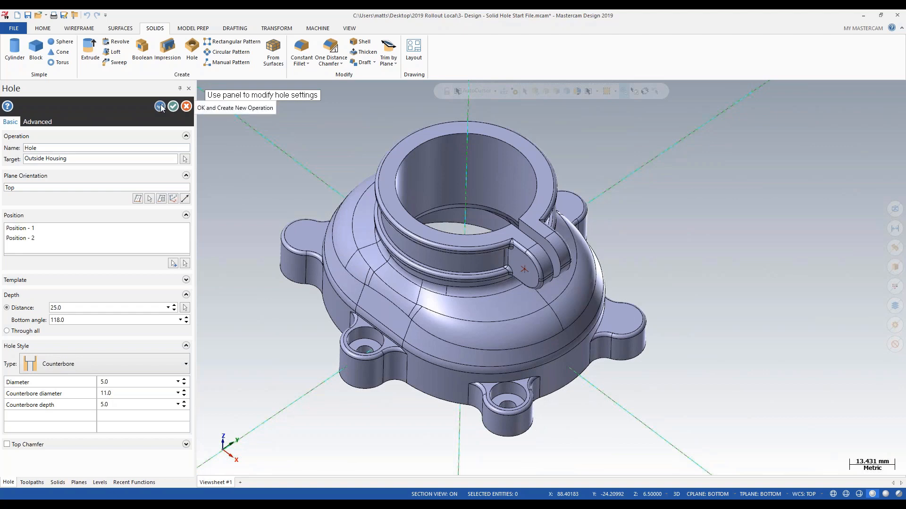
{"action": "left_click", "coordinate": [161, 108]}
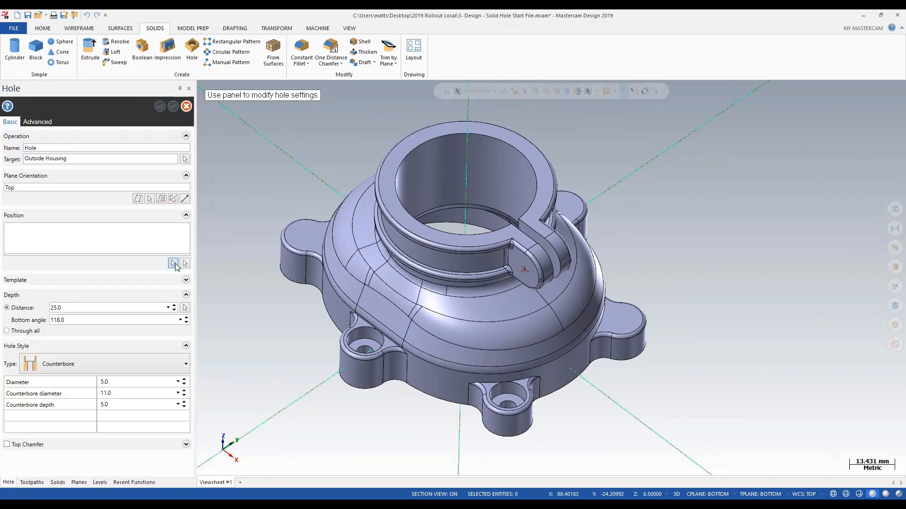
Step: Orient the new hole to the clamp ear's flat front face and position it at the point on that face
{"action": "left_click", "coordinate": [149, 200]}
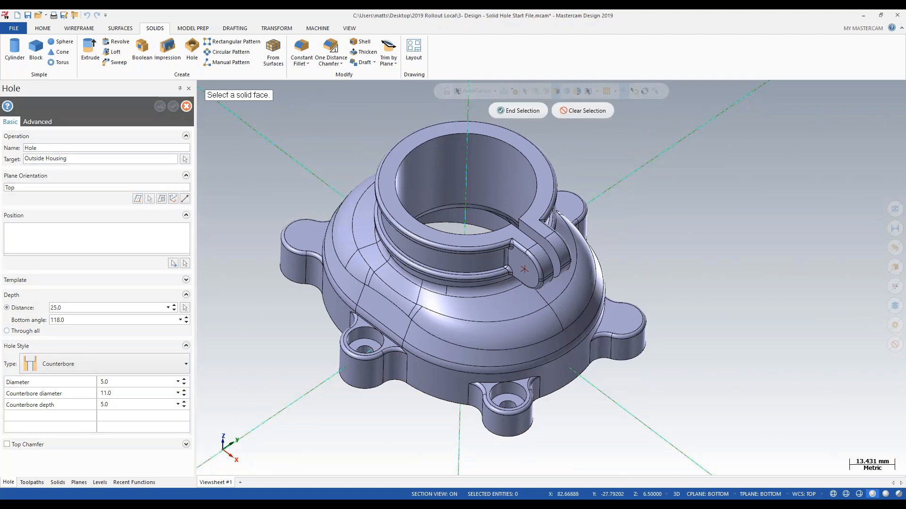
{"action": "left_click", "coordinate": [519, 264]}
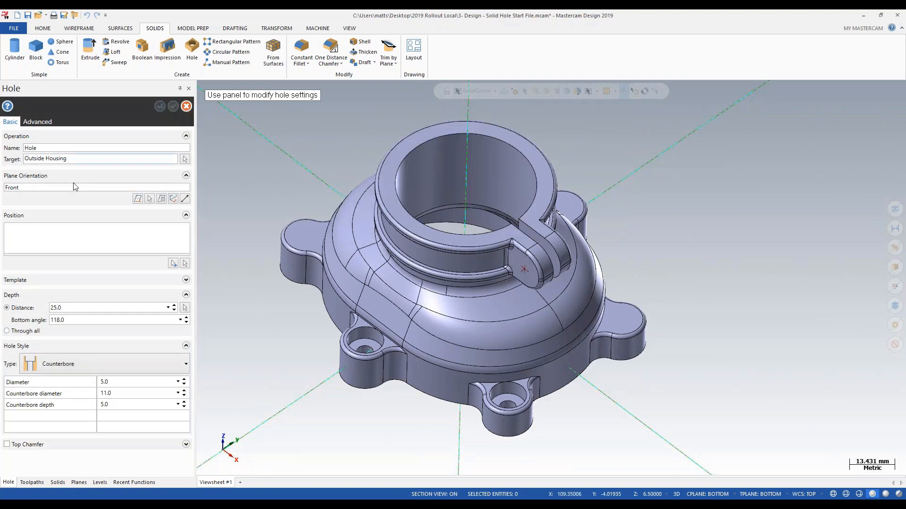
{"action": "double_click", "coordinate": [25, 189]}
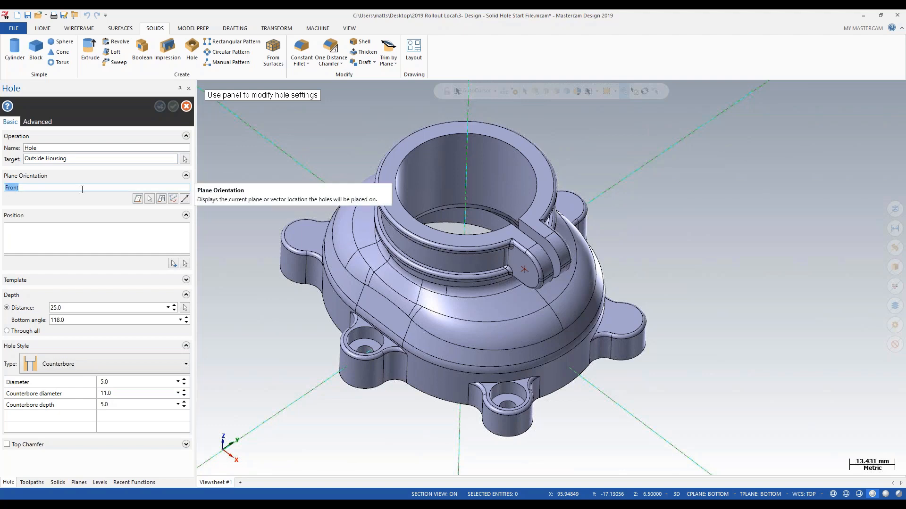
{"action": "left_click", "coordinate": [174, 263]}
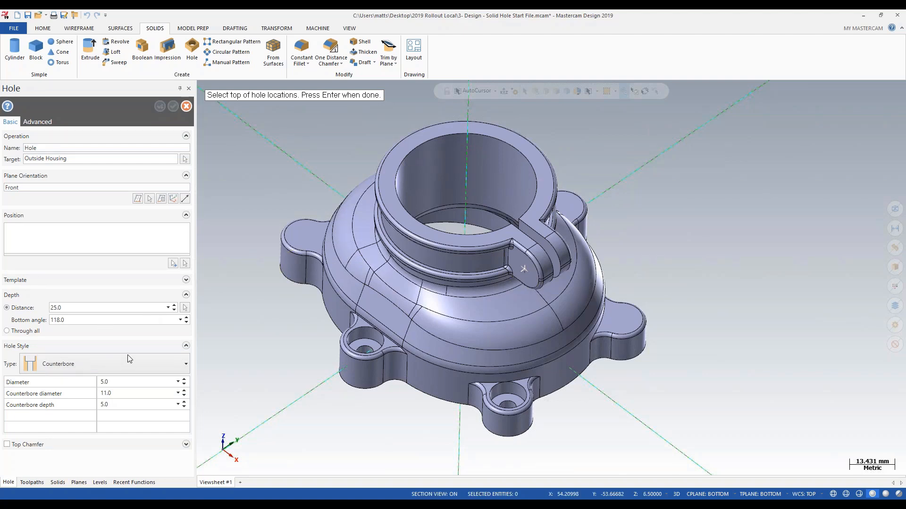
{"action": "key", "text": "Return"}
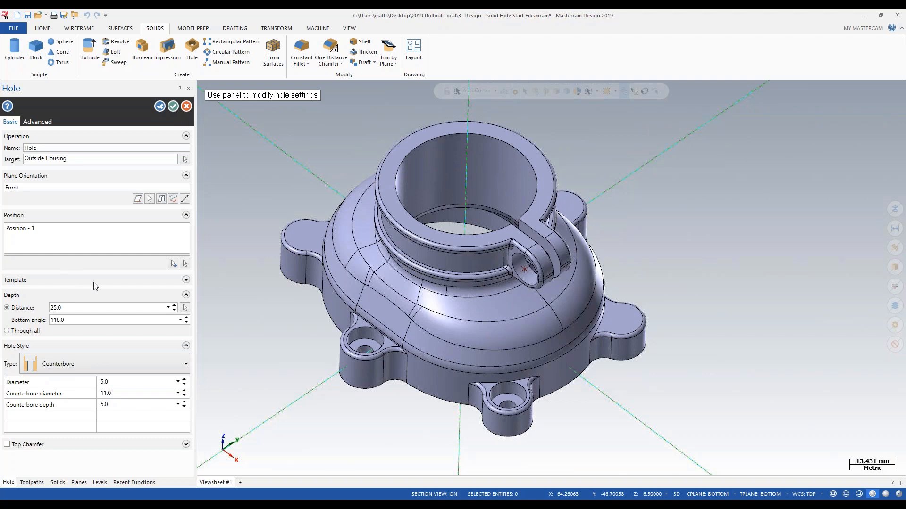
Step: Filter the hole templates to Inch presets in the Tap Drills - UNC category and search them for 20
{"action": "left_click", "coordinate": [186, 280]}
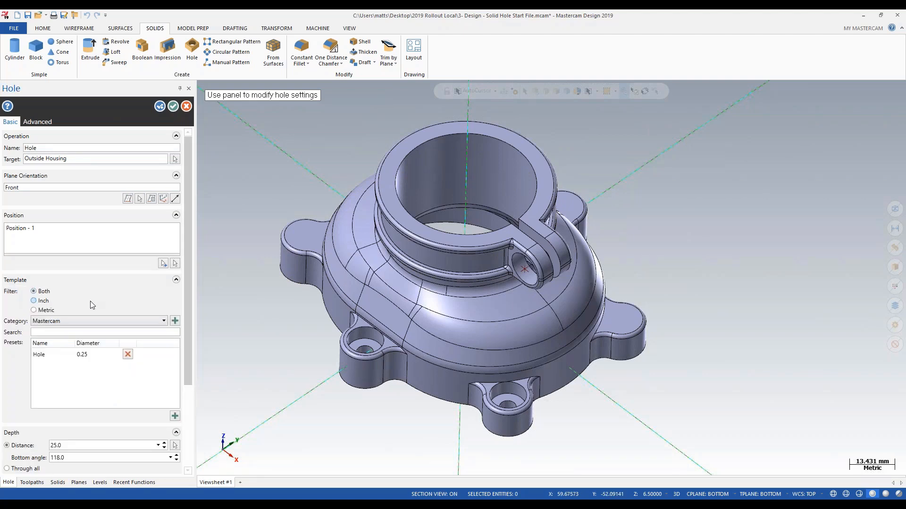
{"action": "left_click", "coordinate": [33, 301]}
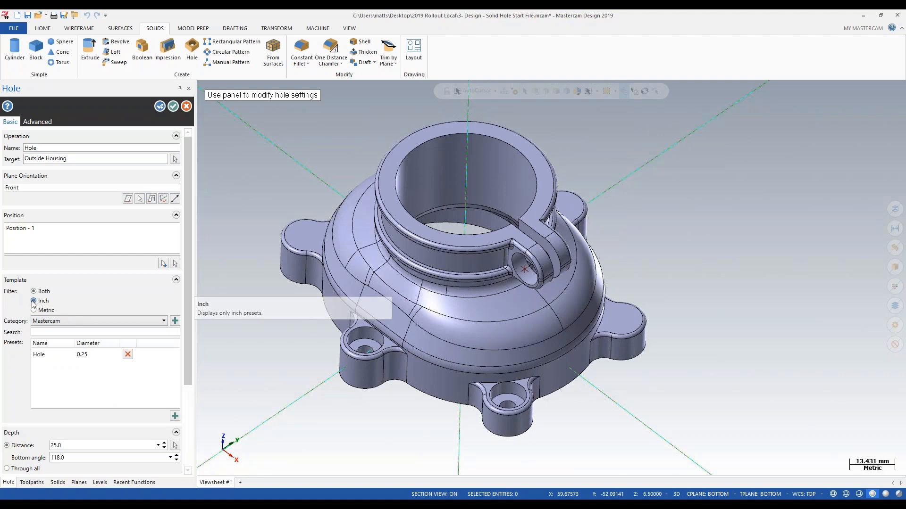
{"action": "left_click", "coordinate": [100, 321]}
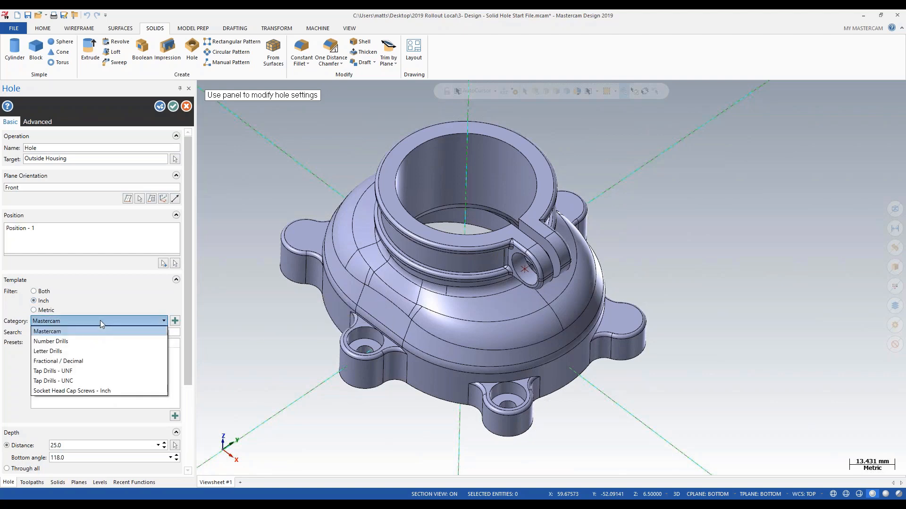
{"action": "left_click", "coordinate": [66, 381]}
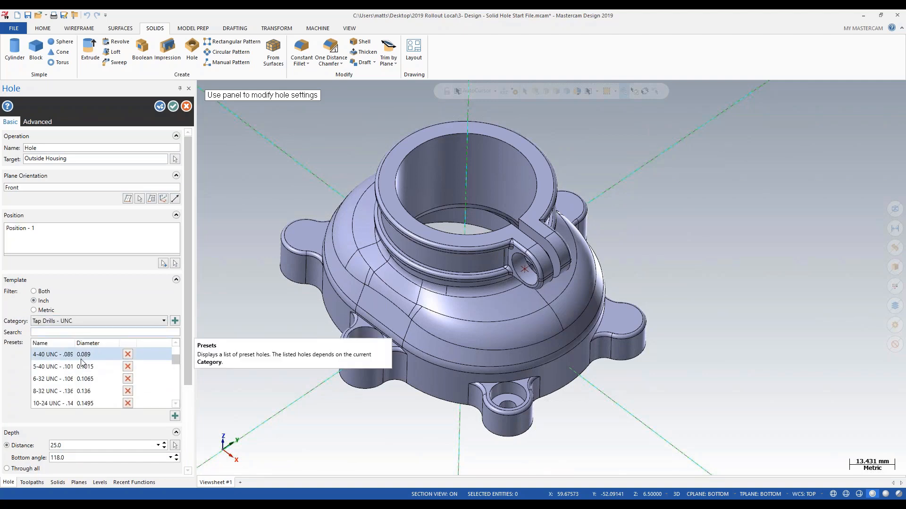
{"action": "left_click", "coordinate": [49, 332]}
{"action": "type", "text": "20"}
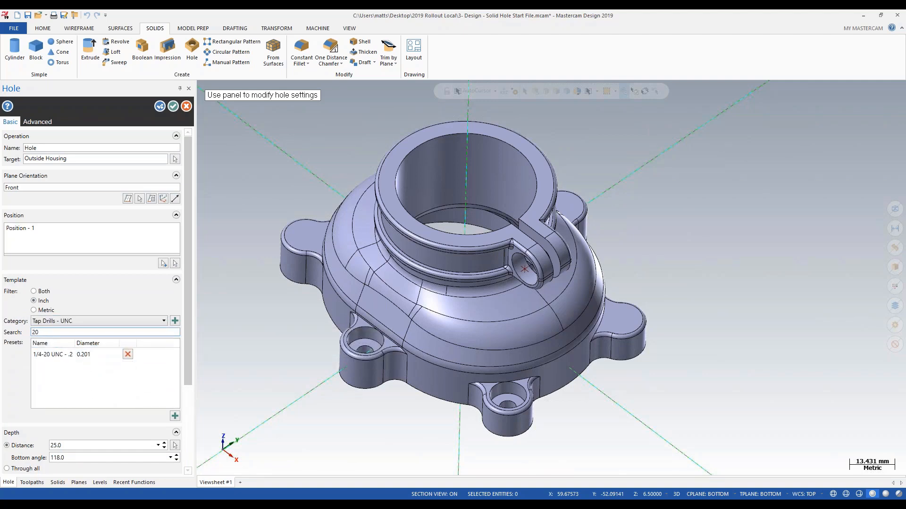
Step: Apply the 1/4-20 UNC tap drill preset to the clamp ear hole and accept the operation
{"action": "left_click", "coordinate": [49, 359]}
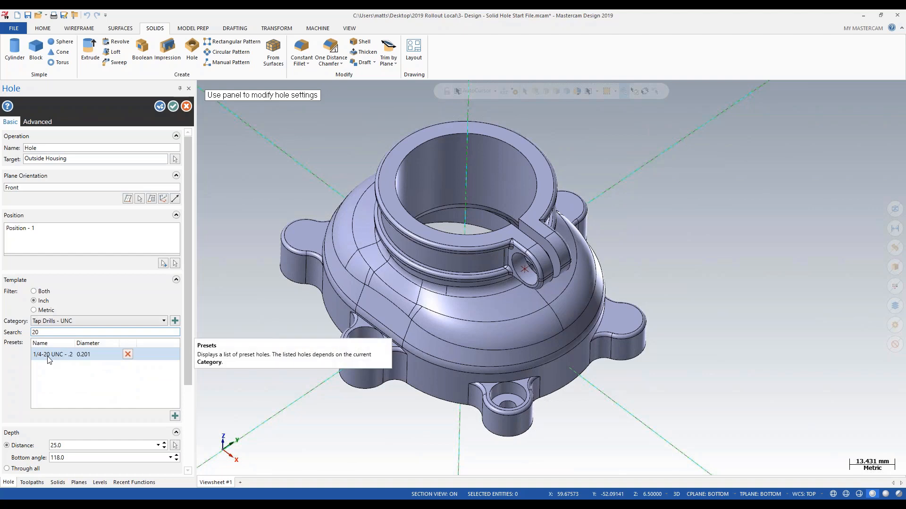
{"action": "double_click", "coordinate": [51, 359]}
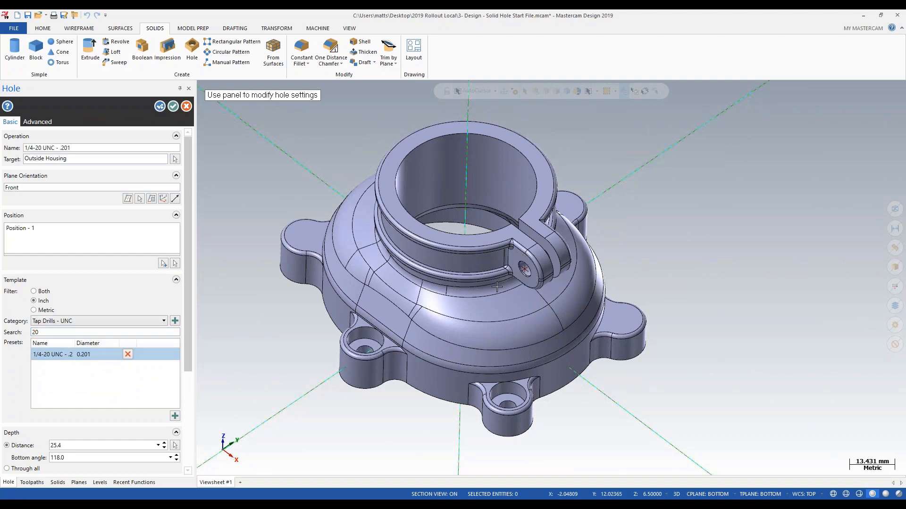
{"action": "middle_click_drag", "start_coordinate": [496, 286], "coordinate": [533, 255]}
{"action": "scroll", "coordinate": [533, 255], "scroll_direction": "up", "scroll_amount": 10}
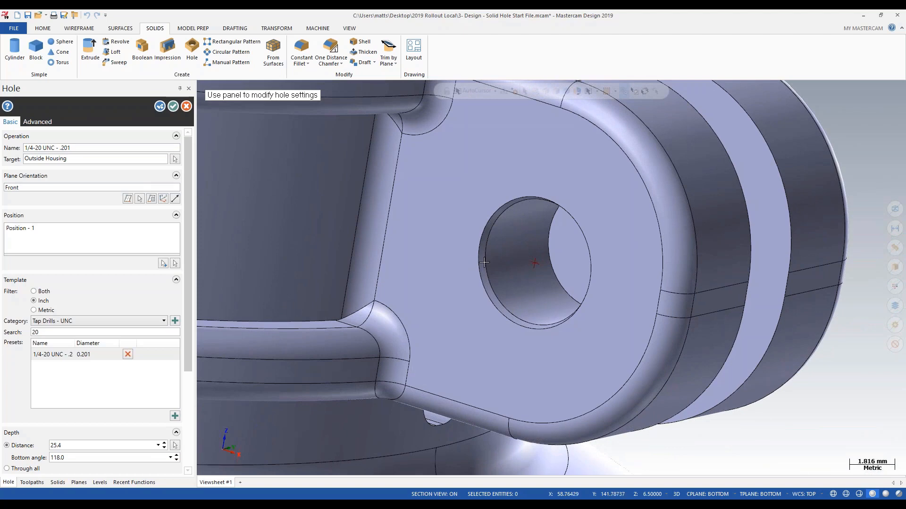
{"action": "scroll", "coordinate": [477, 255], "scroll_direction": "down", "scroll_amount": 1}
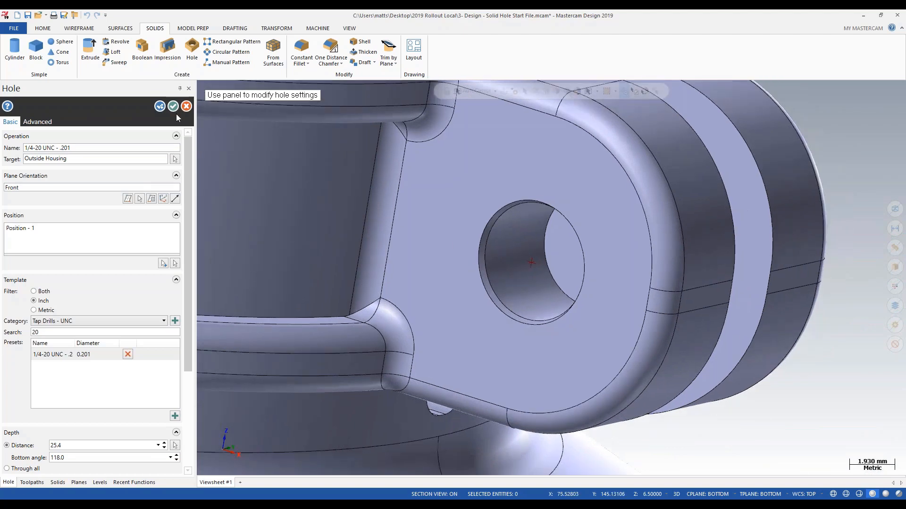
{"action": "left_click", "coordinate": [173, 108]}
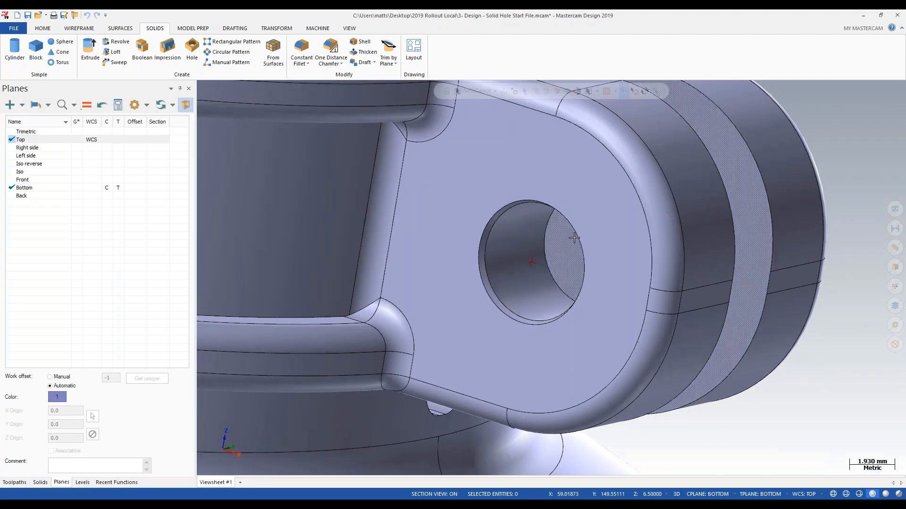
{"action": "key", "text": "alt+F1"}
{"action": "middle_click_drag", "start_coordinate": [562, 242], "coordinate": [485, 282]}
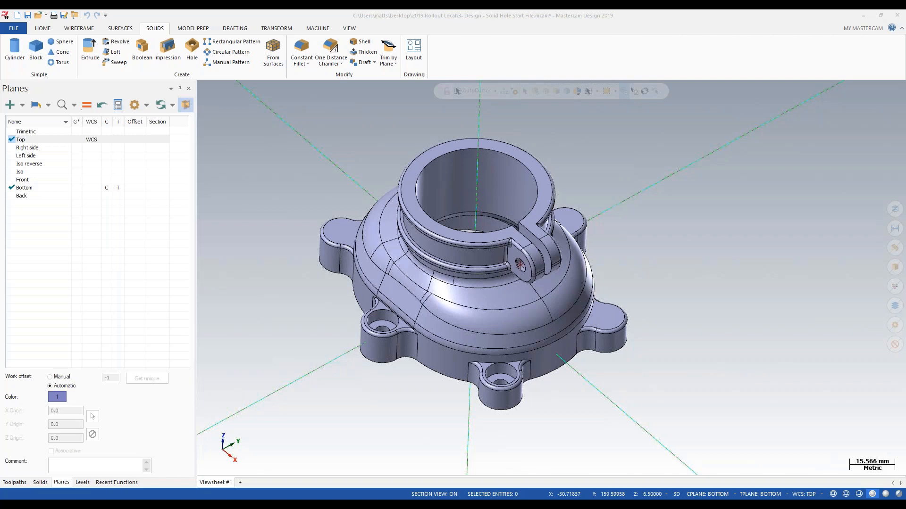
Step: Switch to the PowerPoint slide show and advance to the Analyze - Solid Face slide
{"action": "mouse_move", "coordinate": [155, 497]}
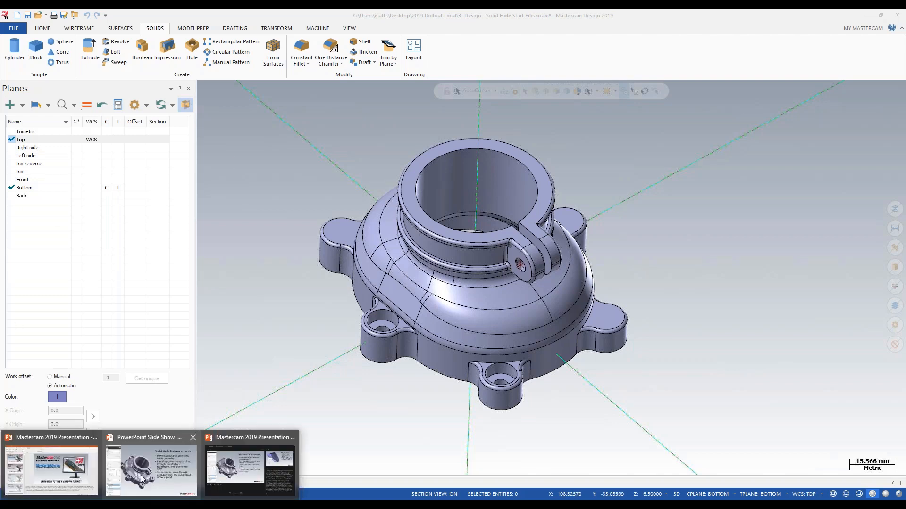
{"action": "left_click", "coordinate": [133, 450]}
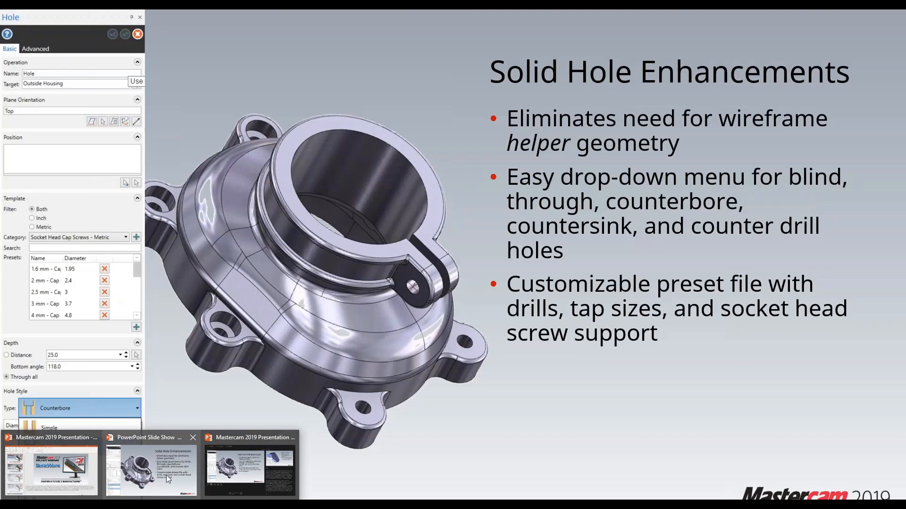
{"action": "left_click", "coordinate": [166, 474]}
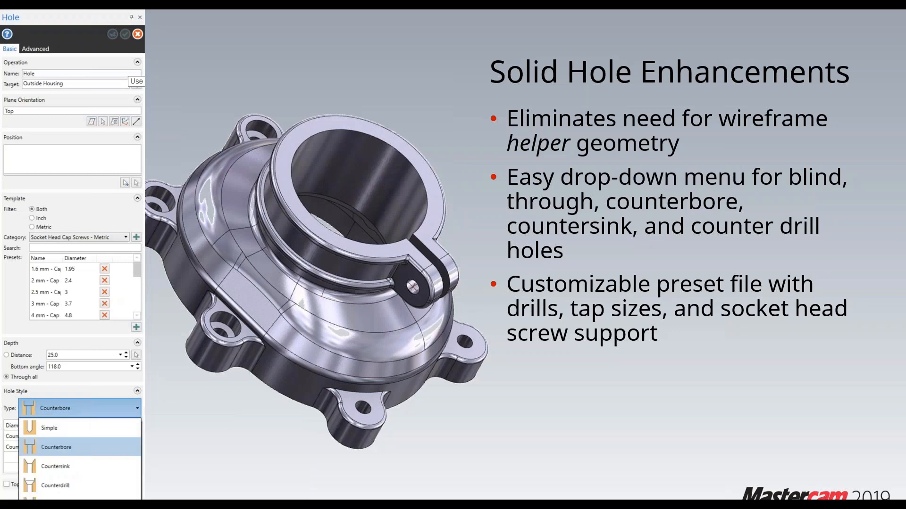
{"action": "left_click", "coordinate": [802, 362]}
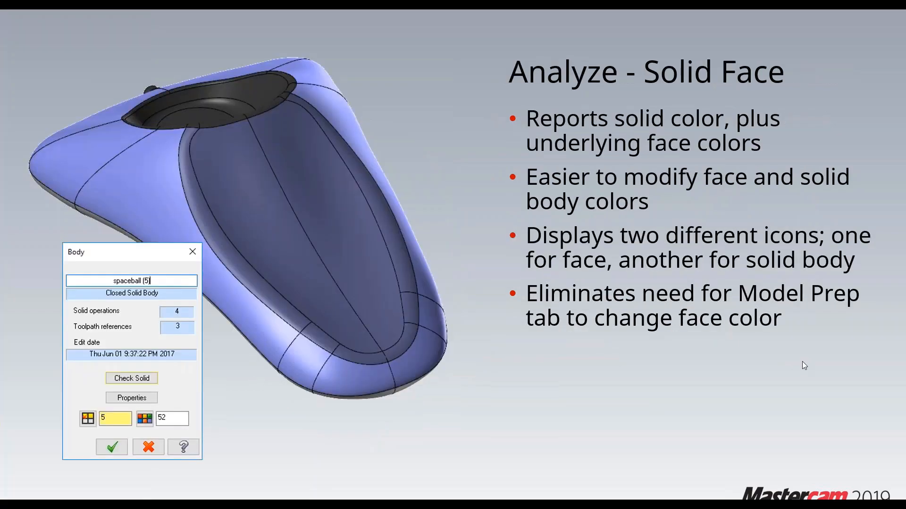
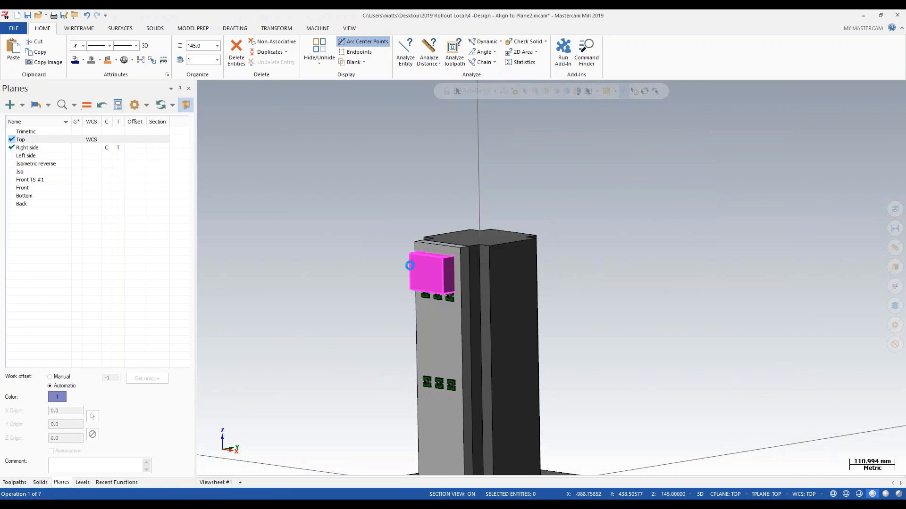
{"action": "scroll", "coordinate": [409, 264], "scroll_direction": "up", "scroll_amount": 5}
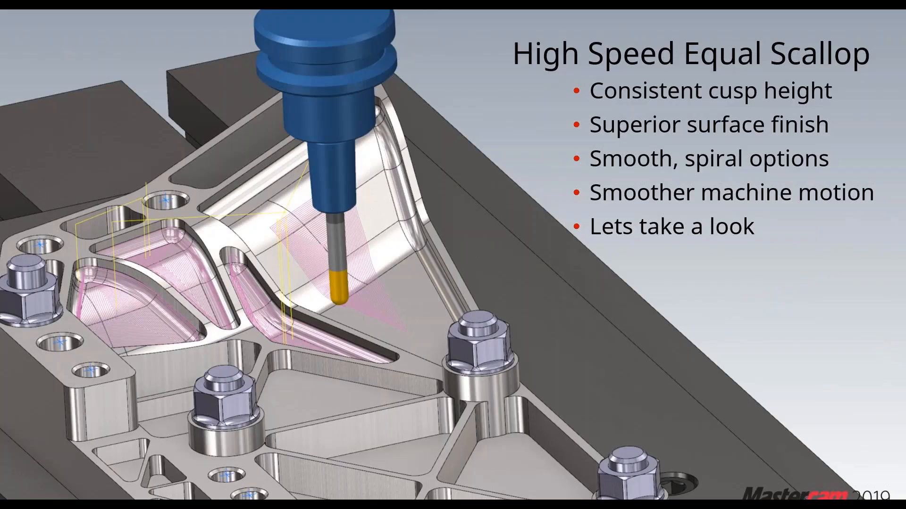
Step: Switch from the slide show to Mastercam with the Skip Small Pockets milling file open
{"action": "key", "text": "alt+Tab"}
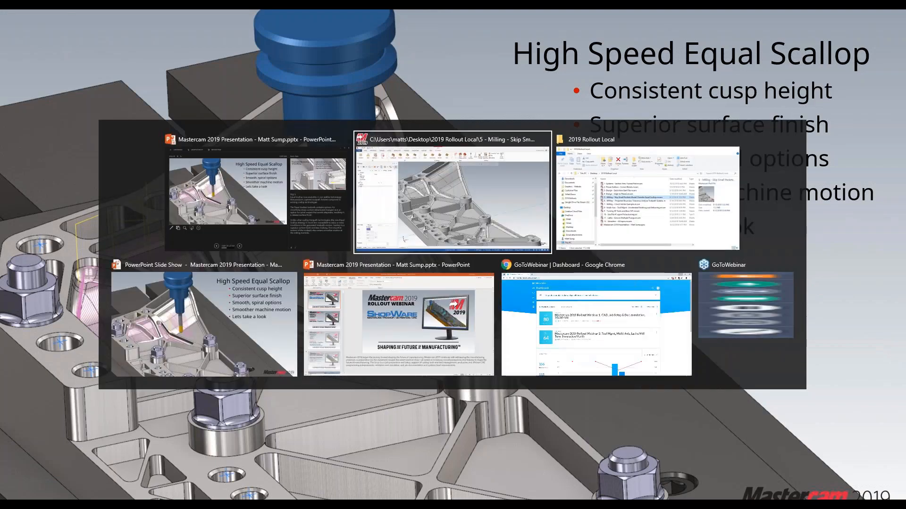
{"action": "key", "text": "alt+Tab"}
{"action": "key", "text": "alt+Tab"}
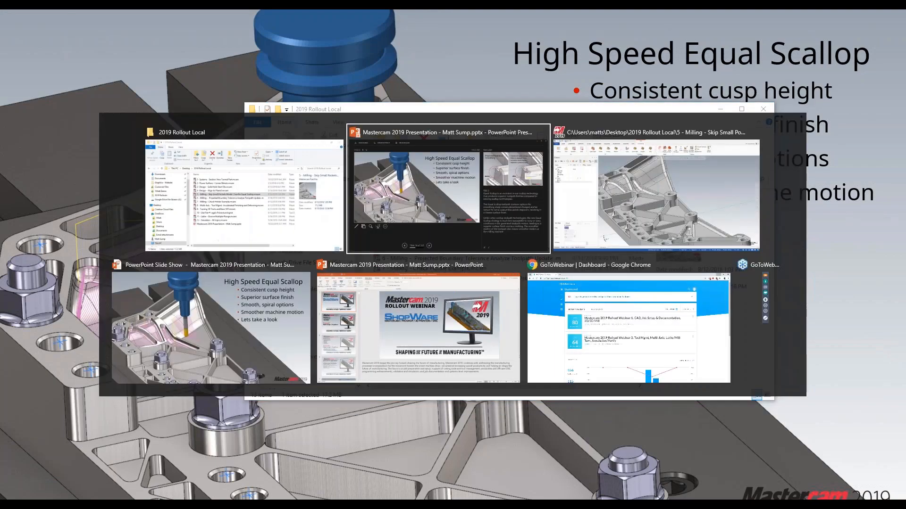
{"action": "key", "text": "alt+Tab"}
{"action": "key", "text": "alt+Tab"}
{"action": "key", "text": "alt+Tab"}
{"action": "key", "text": "alt+Tab"}
{"action": "key", "text": "alt+Tab"}
{"action": "key", "text": "alt+Tab"}
{"action": "key", "text": "alt+Tab"}
{"action": "key", "text": "alt+Tab"}
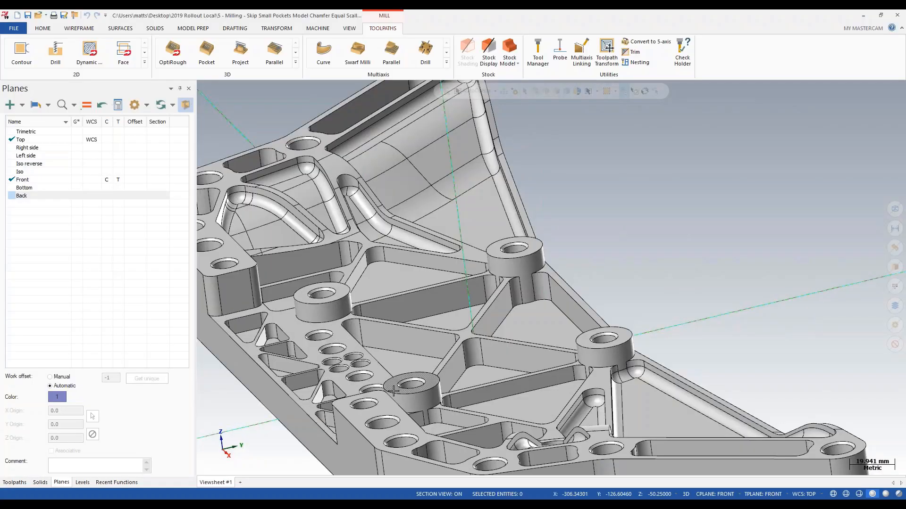
Step: Select the Dynamic OptiRest operation among the toolpaths and view its motion in the triangular pockets
{"action": "left_click", "coordinate": [14, 482]}
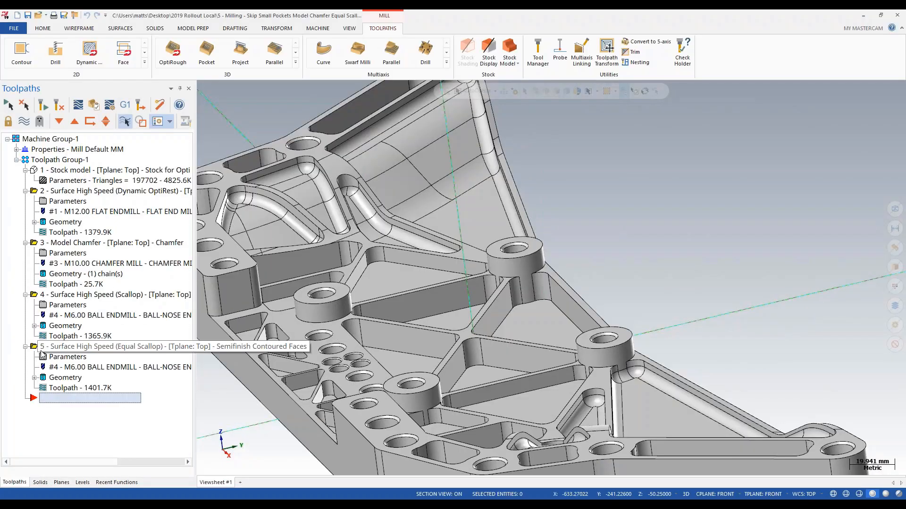
{"action": "left_click", "coordinate": [94, 193]}
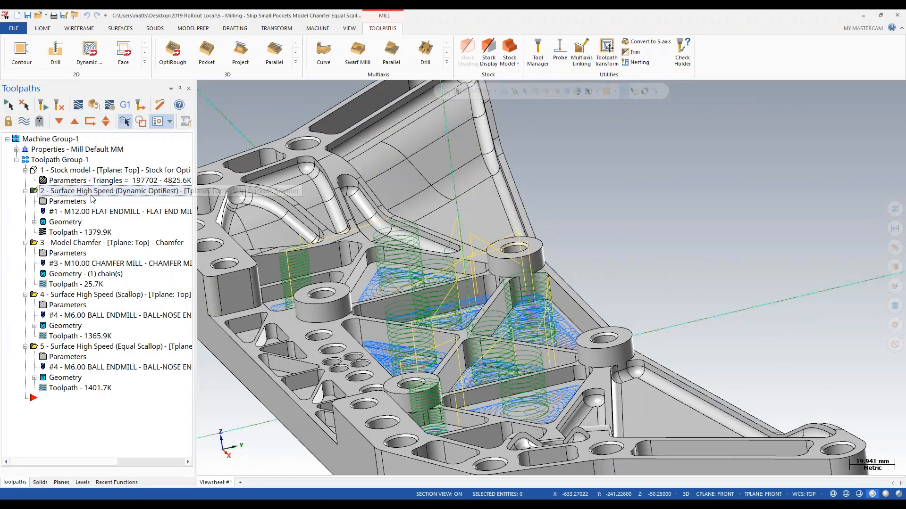
{"action": "middle_click_drag", "start_coordinate": [409, 304], "coordinate": [472, 261]}
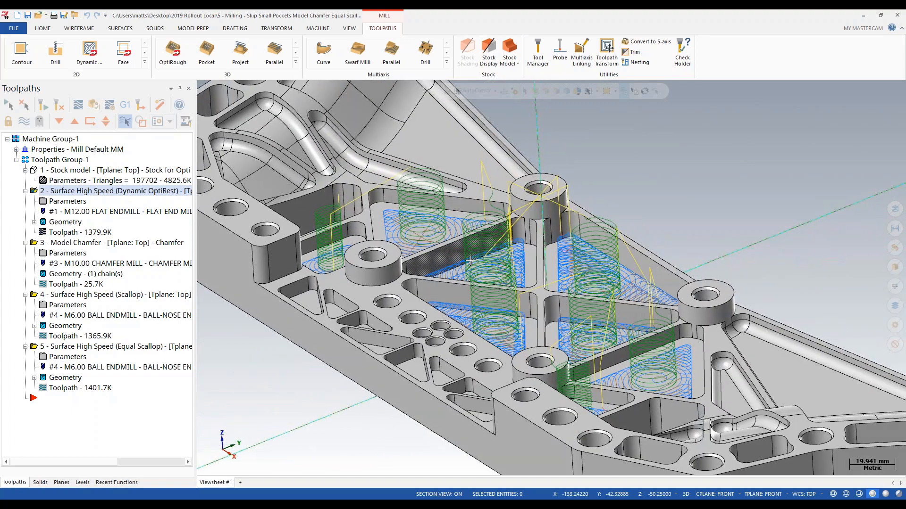
Step: Set the Dynamic OptiRest operation to skip pockets smaller than 370% of the tool diameter and regenerate its toolpath
{"action": "left_click", "coordinate": [61, 204]}
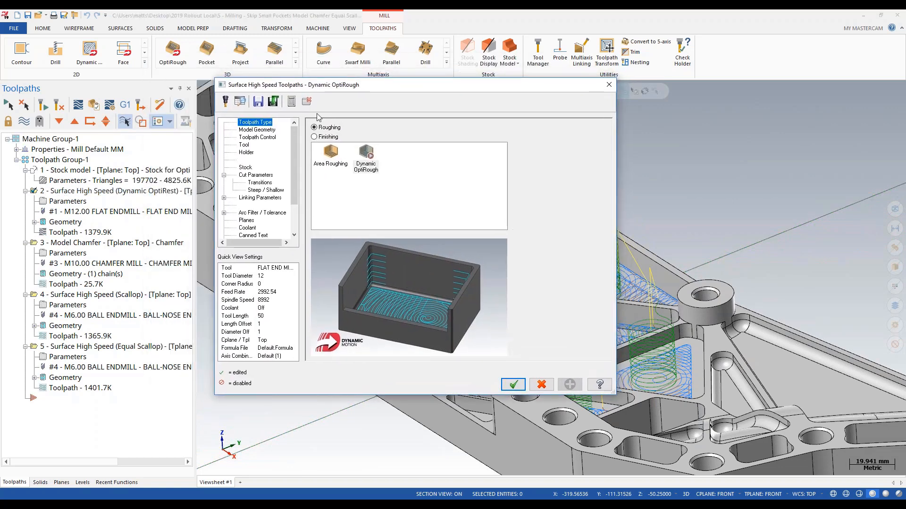
{"action": "left_click", "coordinate": [260, 183]}
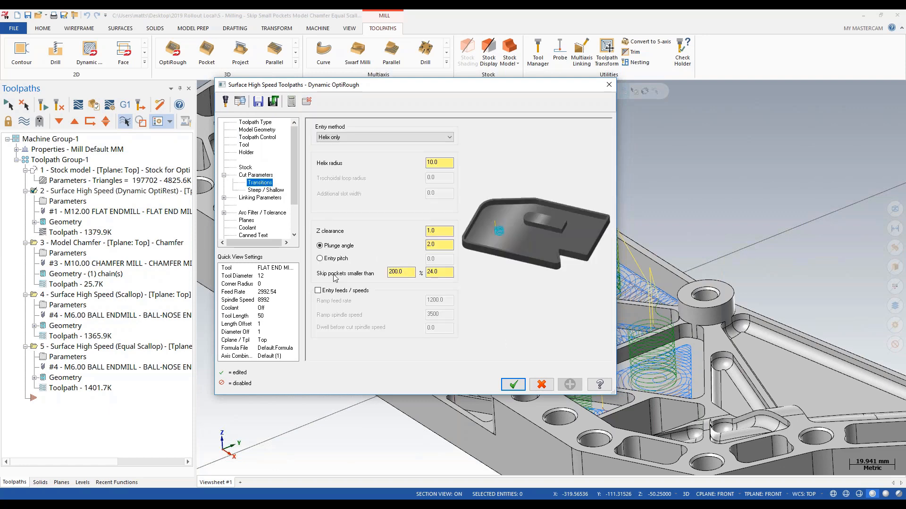
{"action": "left_click", "coordinate": [400, 272]}
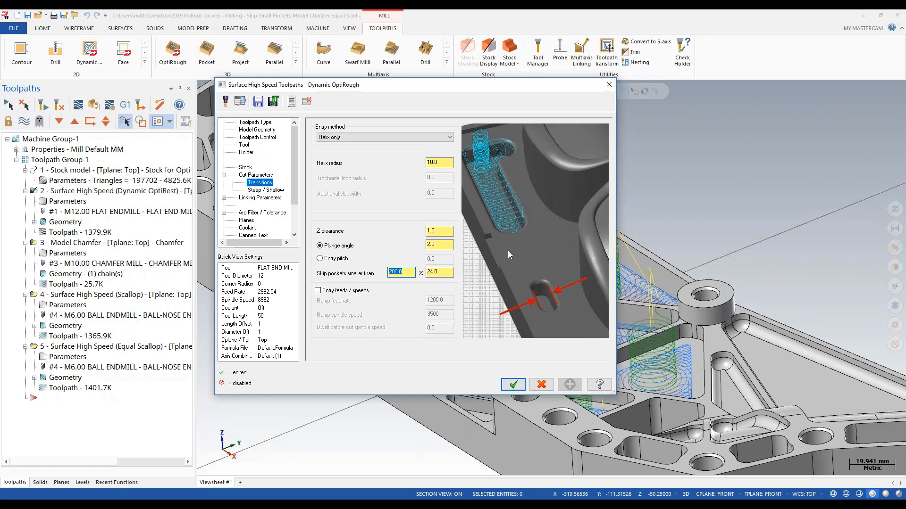
{"action": "type", "text": "370"}
{"action": "left_click_drag", "start_coordinate": [444, 87], "coordinate": [187, 76]}
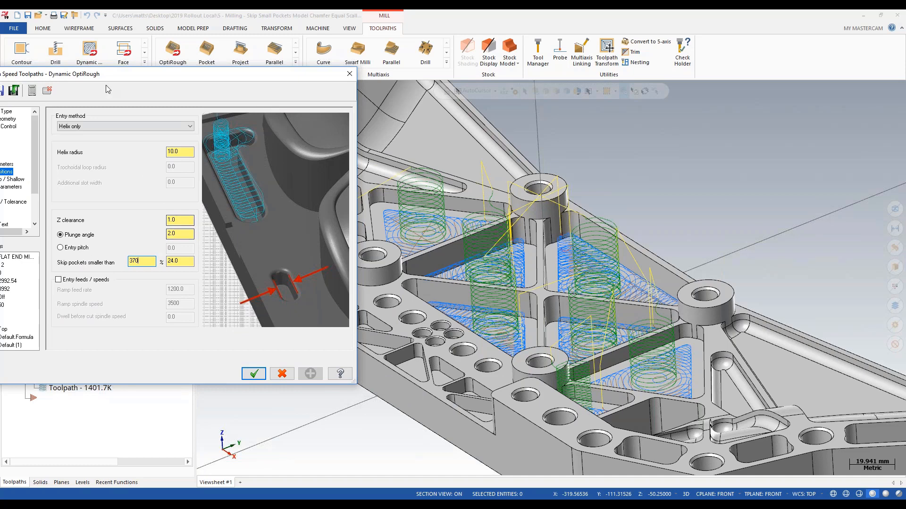
{"action": "left_click_drag", "start_coordinate": [113, 75], "coordinate": [173, 64]}
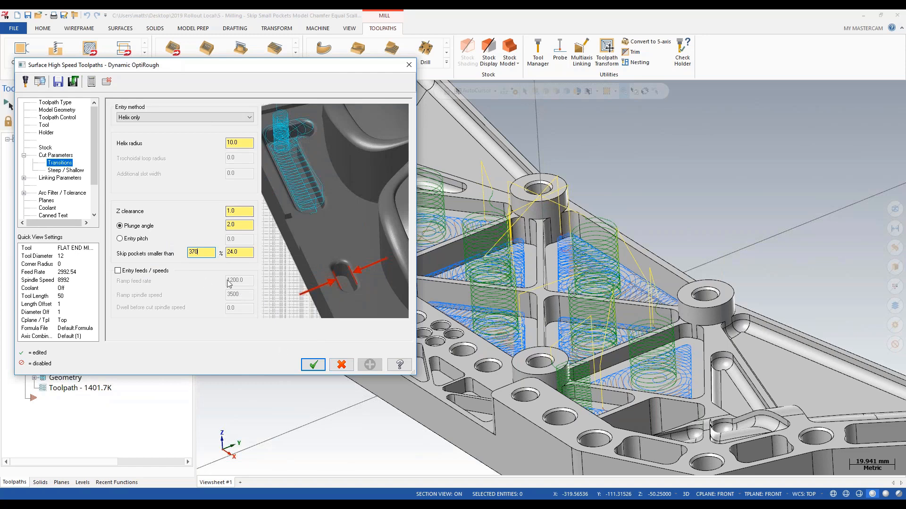
{"action": "double_click", "coordinate": [206, 253]}
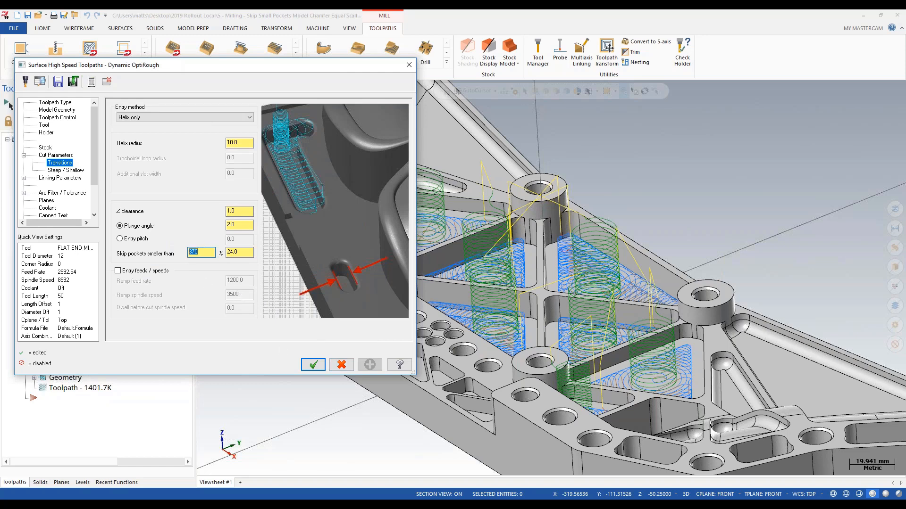
{"action": "left_click", "coordinate": [239, 251]}
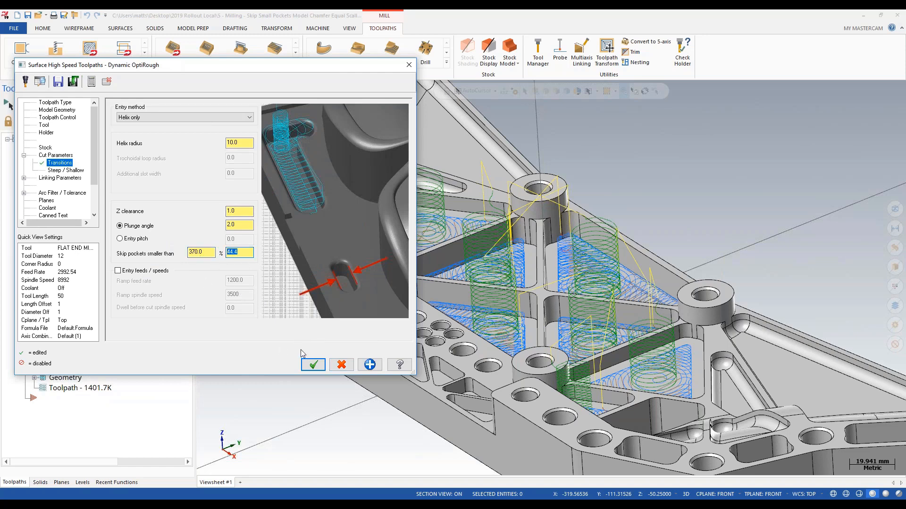
{"action": "left_click", "coordinate": [313, 365]}
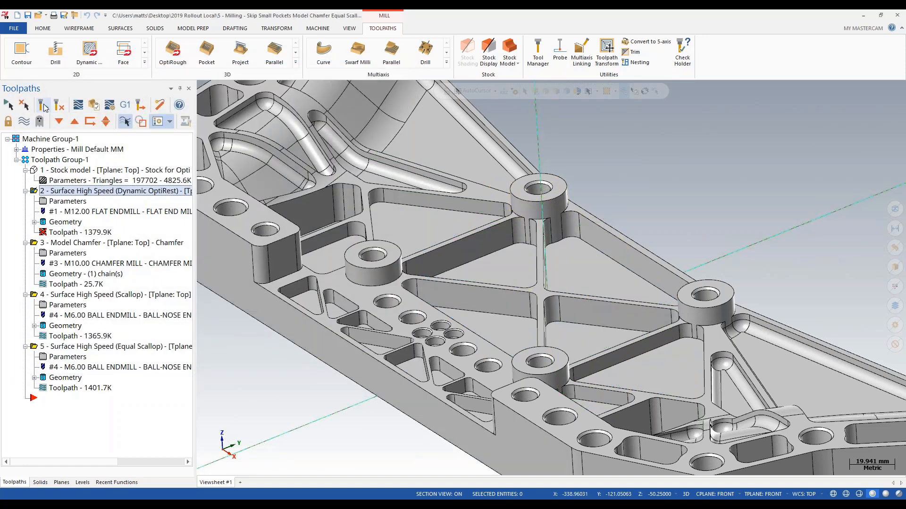
{"action": "left_click", "coordinate": [42, 106]}
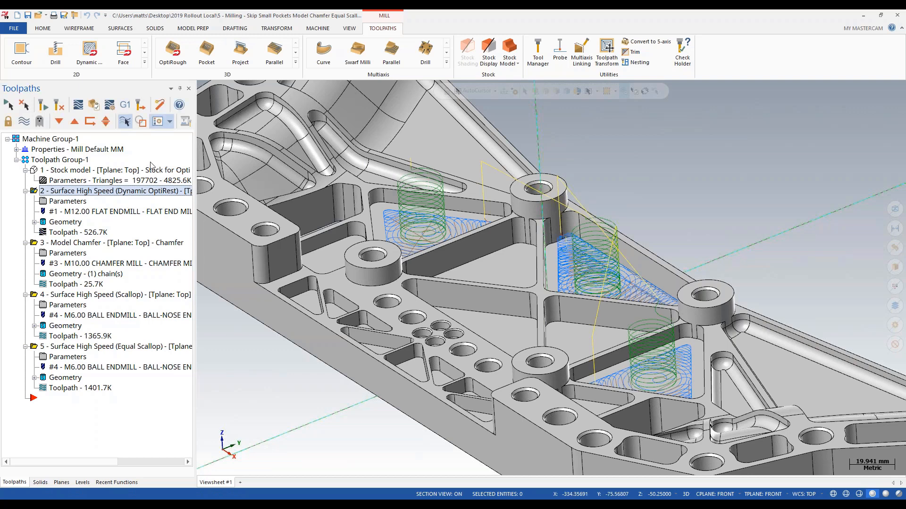
Step: Inspect the linked edges in the existing Model Chamfer operation's solid chain and try adding a chain to it
{"action": "left_click", "coordinate": [70, 245]}
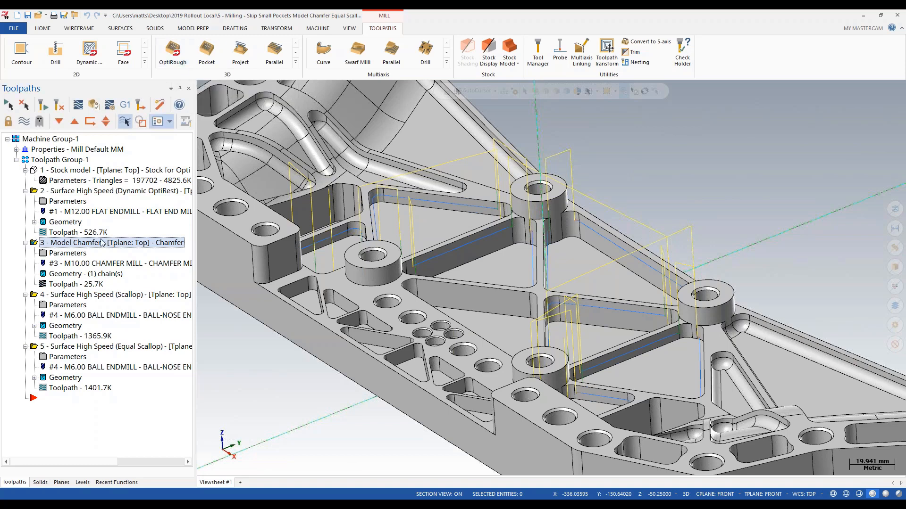
{"action": "left_click", "coordinate": [78, 275]}
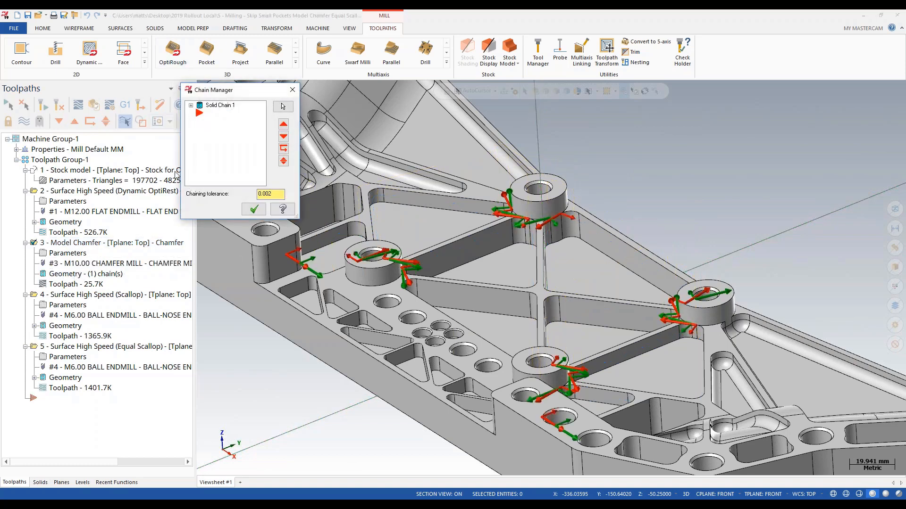
{"action": "left_click", "coordinate": [190, 105]}
{"action": "left_click", "coordinate": [231, 113]}
{"action": "right_click", "coordinate": [230, 113]}
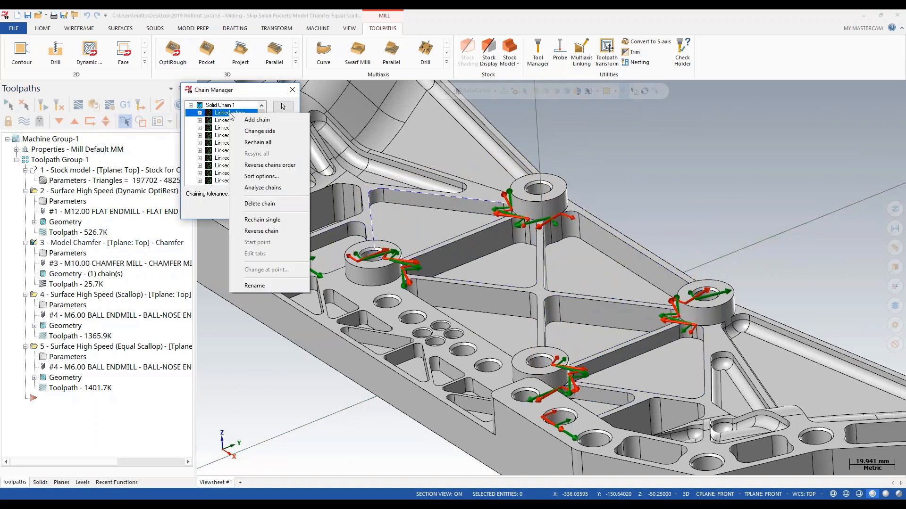
{"action": "left_click", "coordinate": [256, 120]}
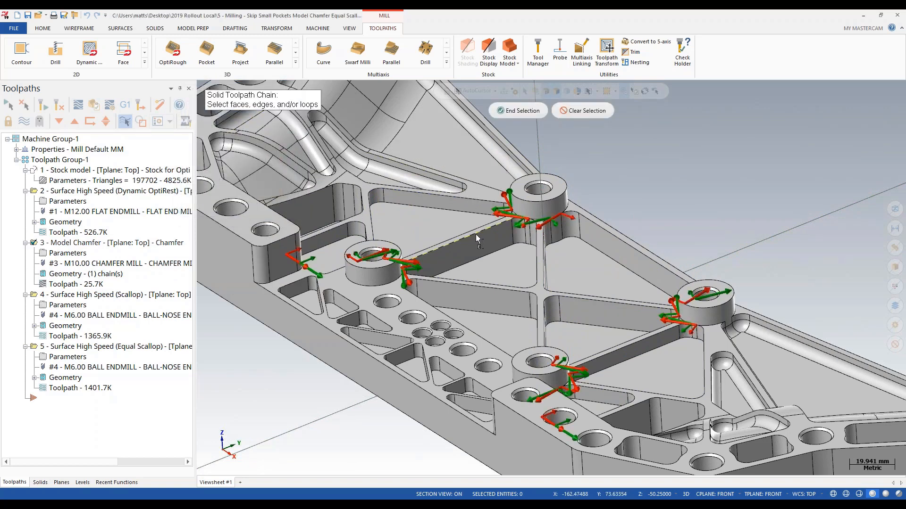
{"action": "key", "text": "Escape"}
{"action": "key", "text": "Escape"}
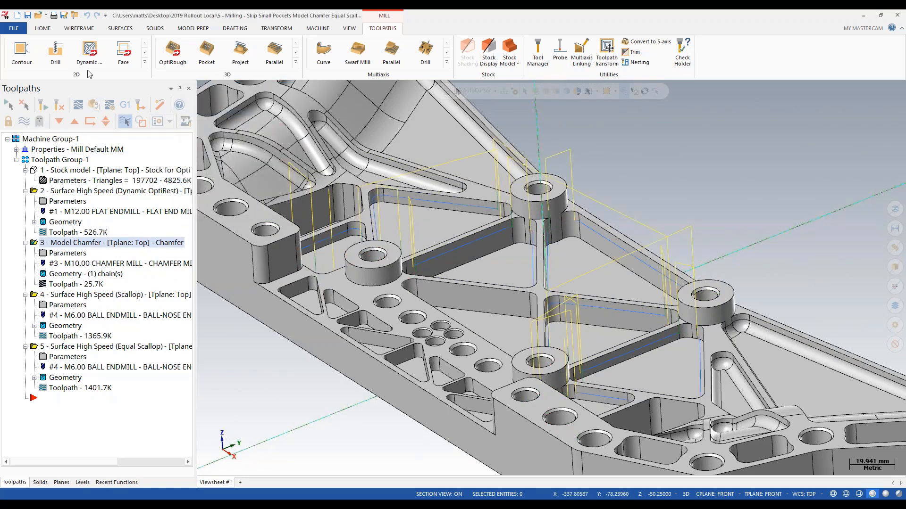
Step: Try creating a new Model Chamfer toolpath and examine its chain geometry, side clearance and avoidance model settings
{"action": "left_click", "coordinate": [145, 62]}
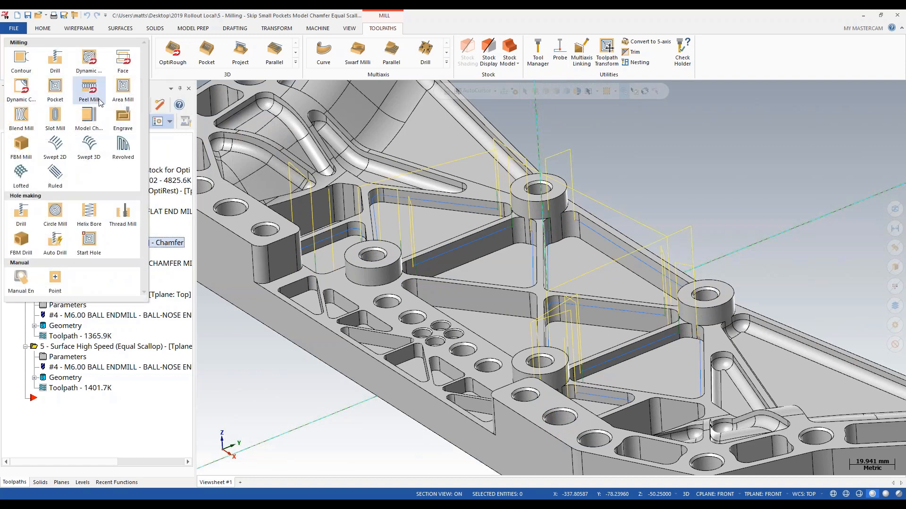
{"action": "left_click", "coordinate": [86, 121]}
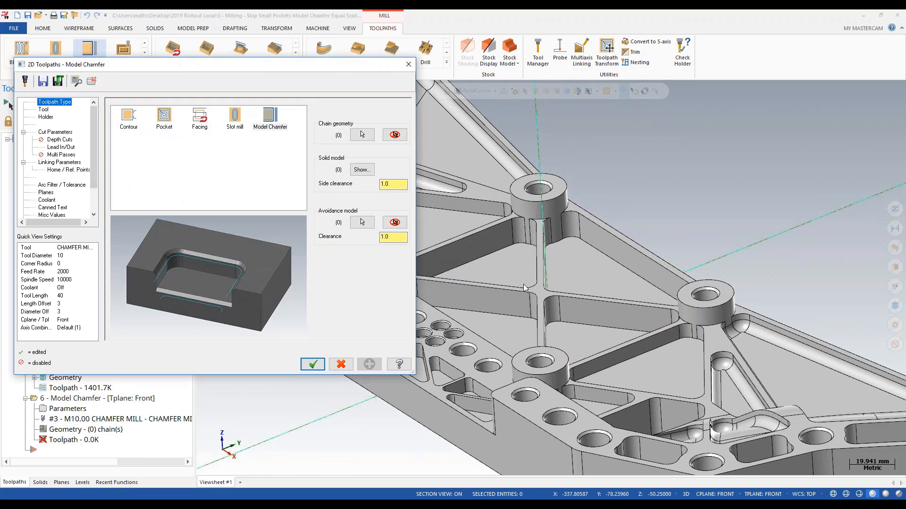
{"action": "left_click_drag", "start_coordinate": [176, 71], "coordinate": [393, 72]}
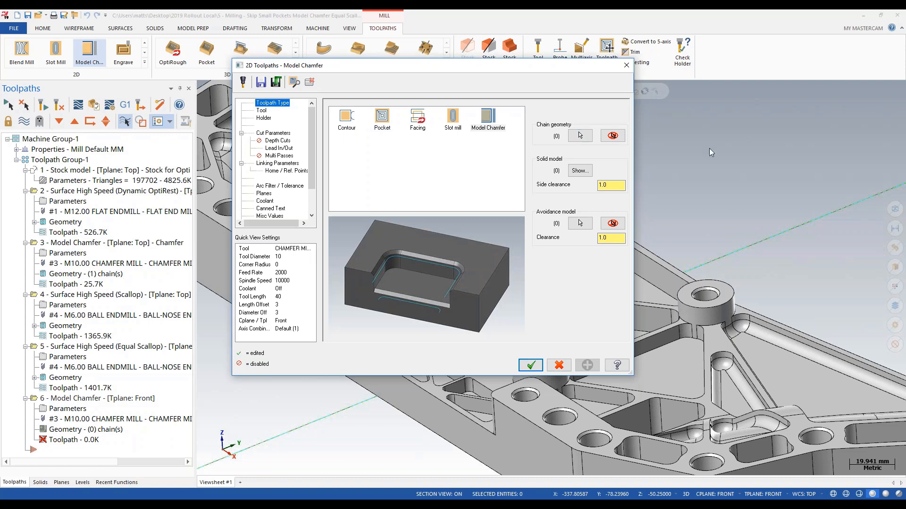
{"action": "key", "text": "Tab"}
{"action": "left_click_drag", "start_coordinate": [426, 66], "coordinate": [184, 64]}
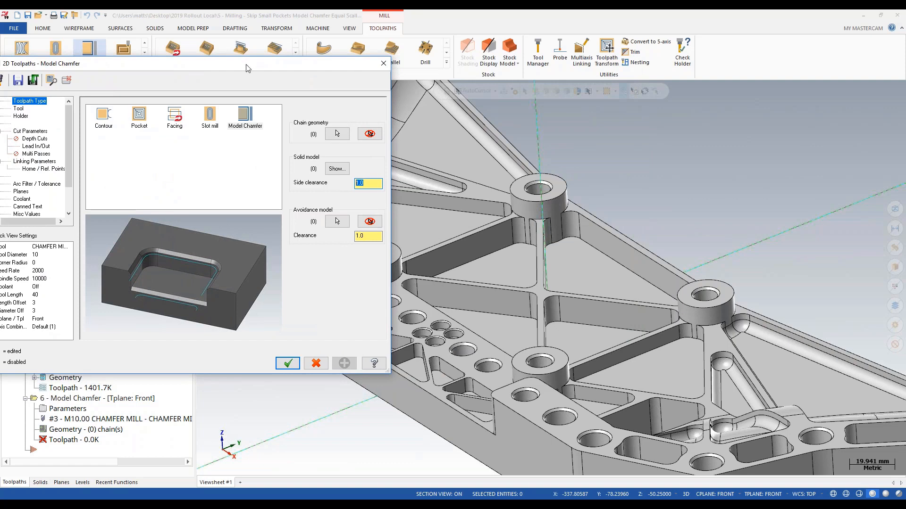
{"action": "left_click_drag", "start_coordinate": [246, 68], "coordinate": [379, 45]}
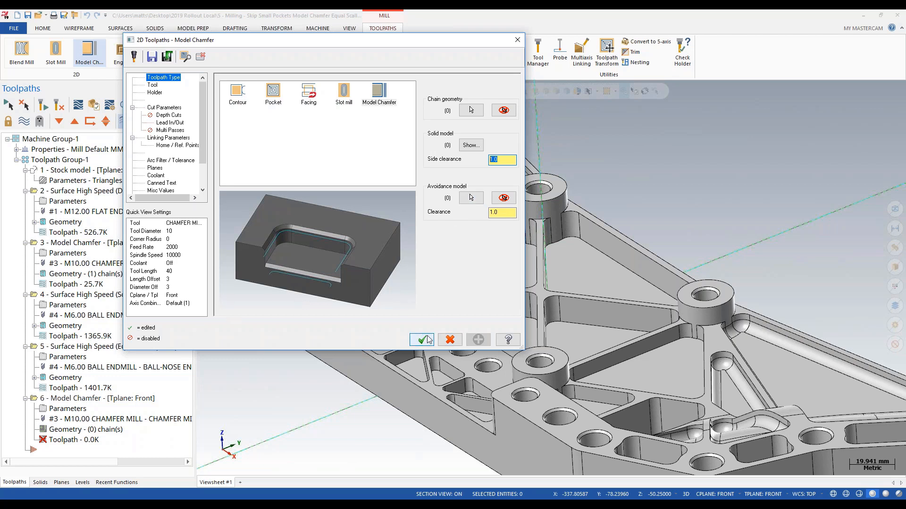
{"action": "left_click", "coordinate": [517, 41]}
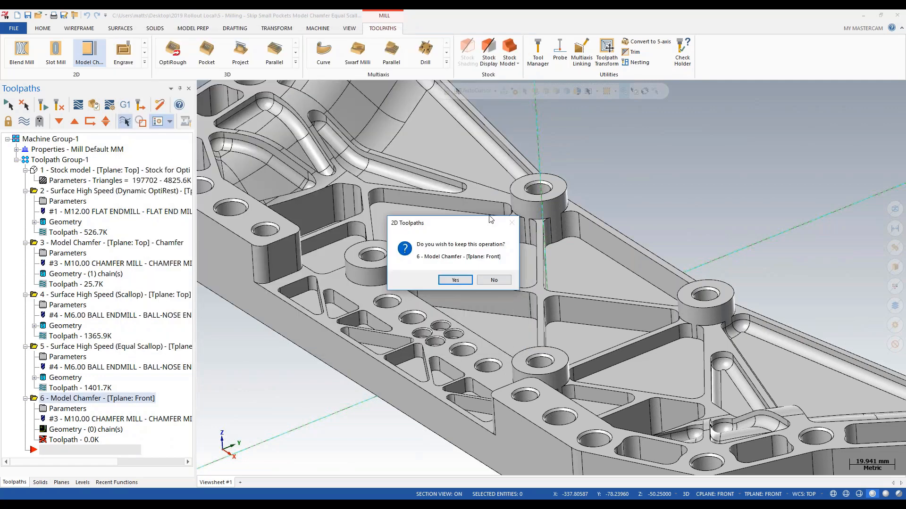
{"action": "left_click", "coordinate": [454, 280]}
Step: Open the existing Model Chamfer operation's parameters and examine its chamfer width, offsets and lead in/out fitting distance
{"action": "left_click", "coordinate": [87, 243]}
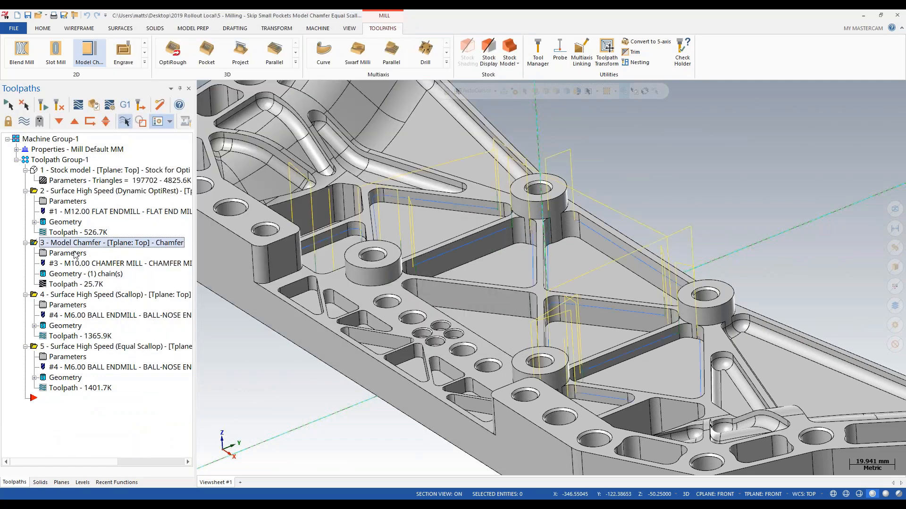
{"action": "left_click", "coordinate": [68, 254]}
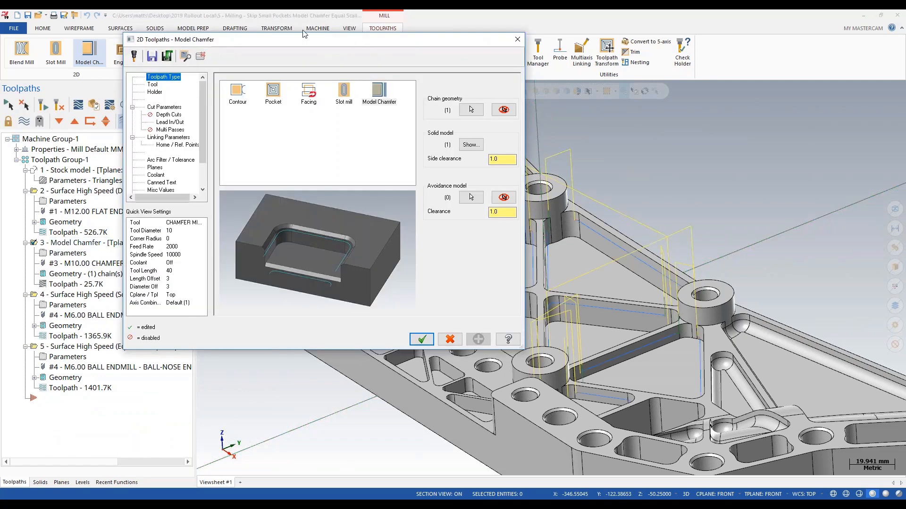
{"action": "left_click_drag", "start_coordinate": [290, 44], "coordinate": [341, 41]}
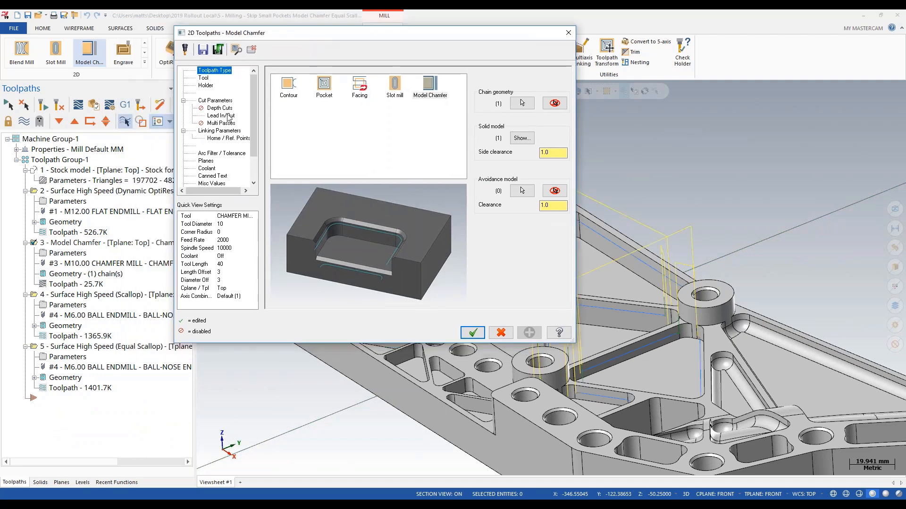
{"action": "left_click", "coordinate": [215, 100]}
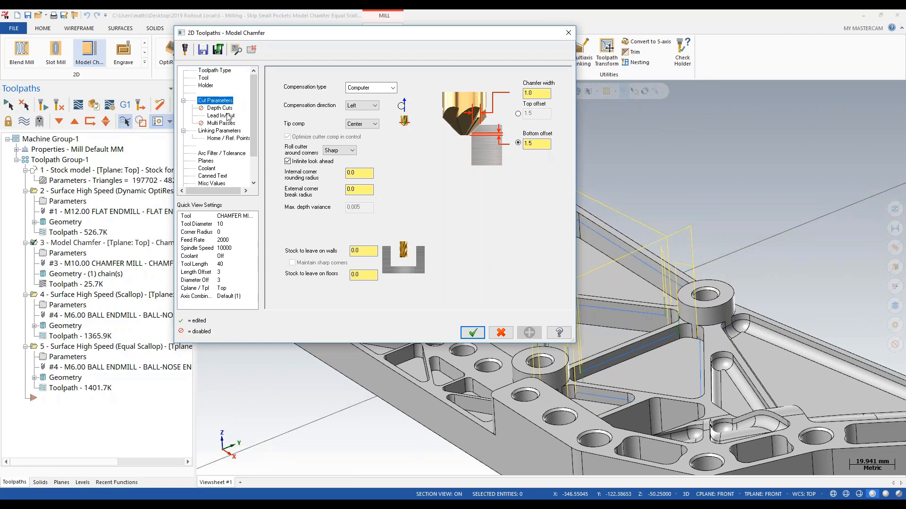
{"action": "left_click", "coordinate": [222, 116]}
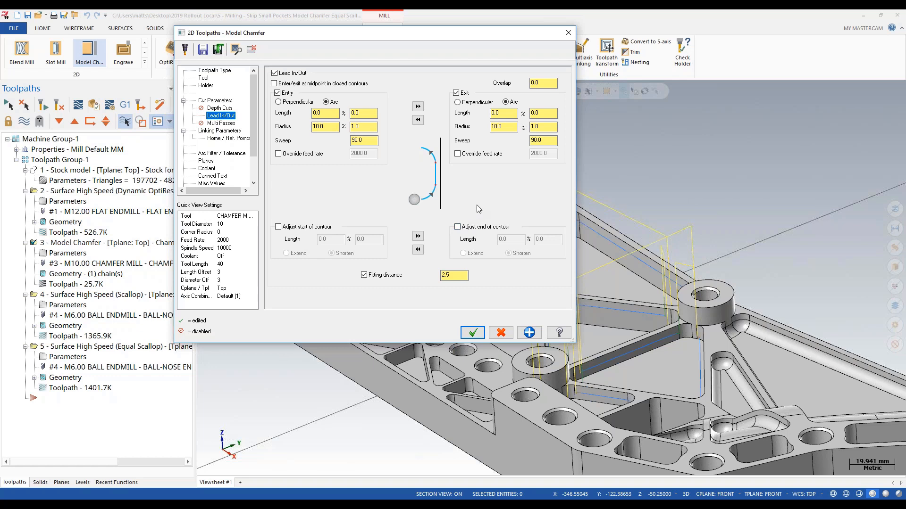
{"action": "double_click", "coordinate": [453, 276]}
{"action": "left_click", "coordinate": [204, 79]}
{"action": "left_click", "coordinate": [213, 101]}
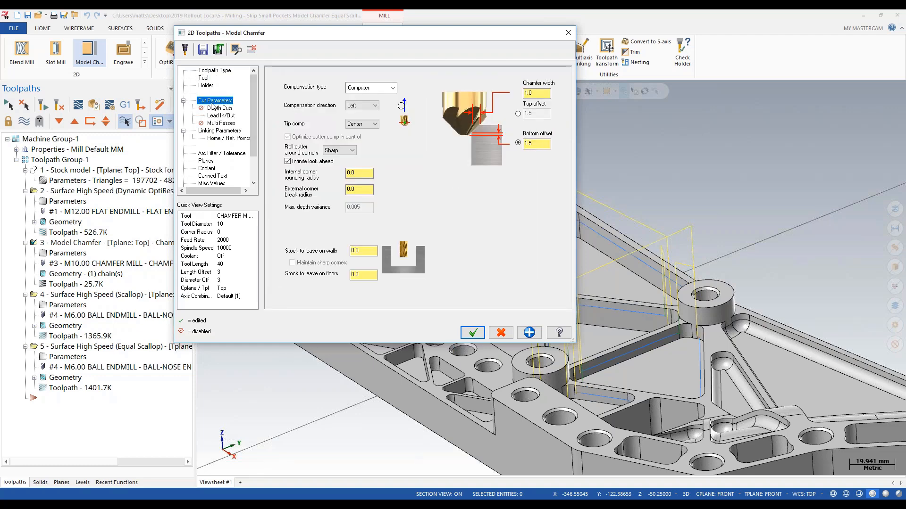
Step: Examine the Model Chamfer operation's side clearance, entry arc radius and fitting distance settings
{"action": "left_click", "coordinate": [211, 70]}
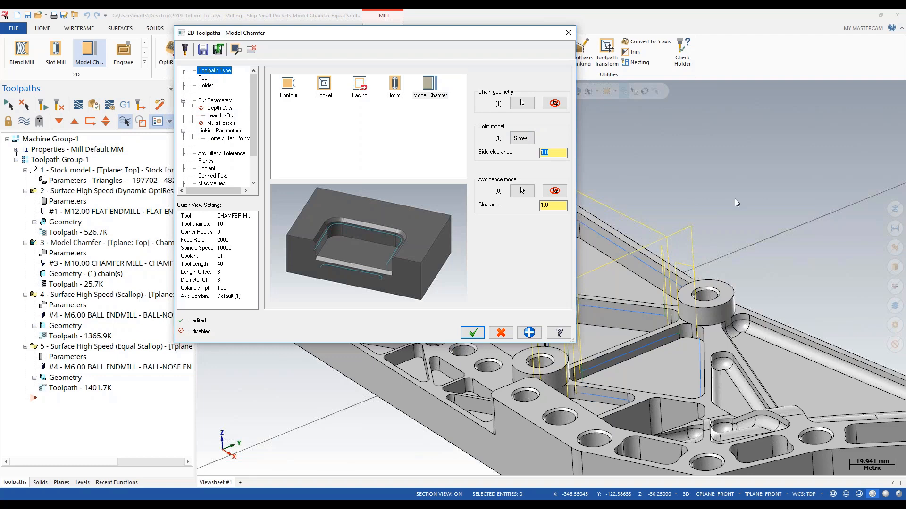
{"action": "left_click", "coordinate": [222, 115]}
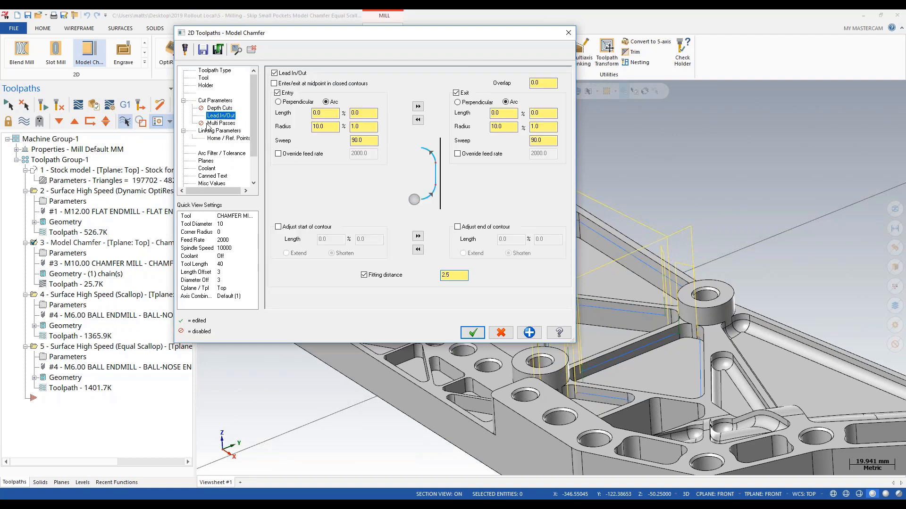
{"action": "double_click", "coordinate": [366, 127]}
{"action": "double_click", "coordinate": [453, 276]}
{"action": "left_click", "coordinate": [894, 46]}
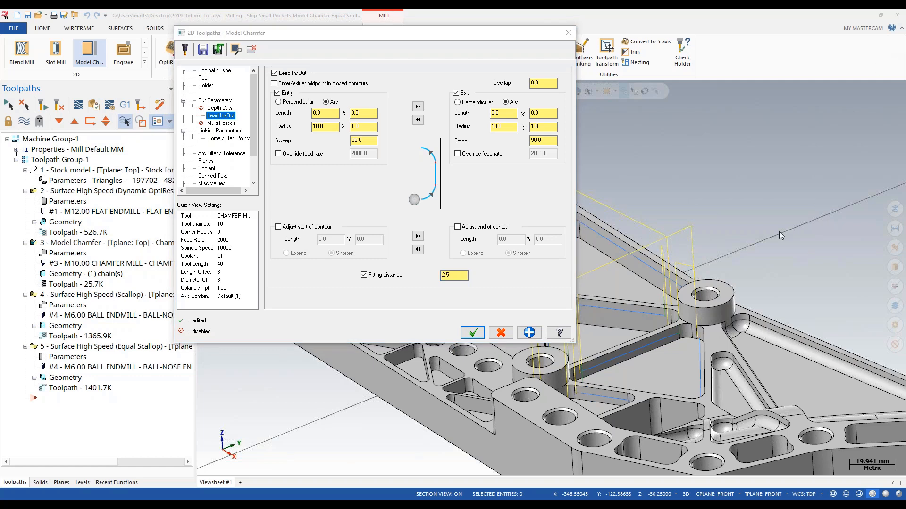
Step: Examine the Model Chamfer operation's fitting distance, entry arc radius and linking parameters, and close its parameters
{"action": "left_click", "coordinate": [466, 276]}
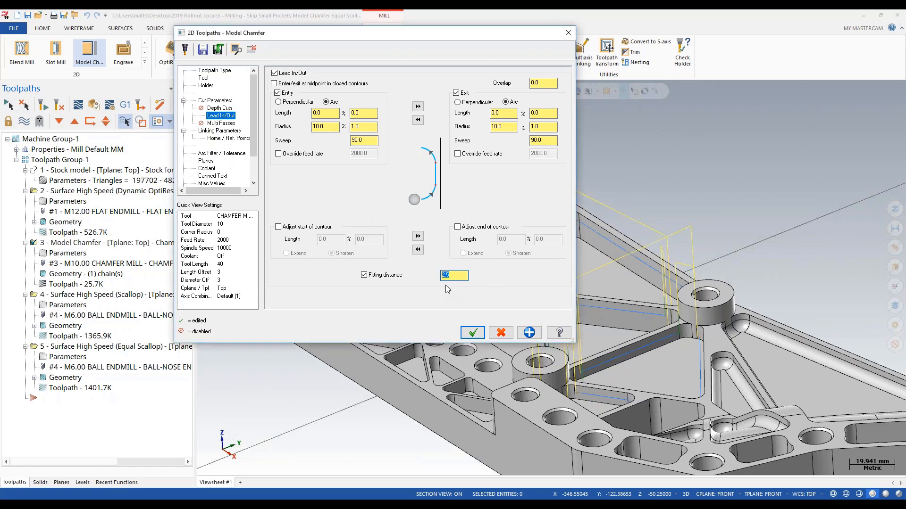
{"action": "double_click", "coordinate": [457, 280]}
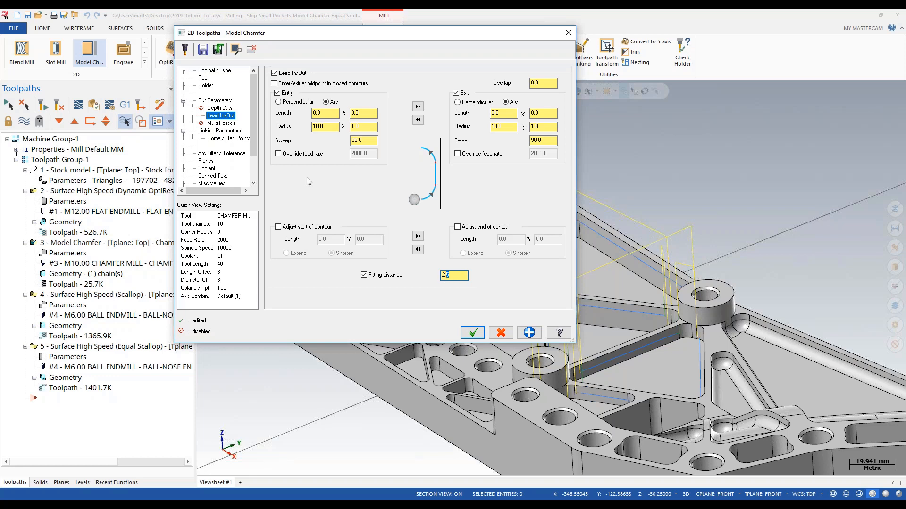
{"action": "left_click", "coordinate": [363, 126]}
{"action": "left_click", "coordinate": [220, 132]}
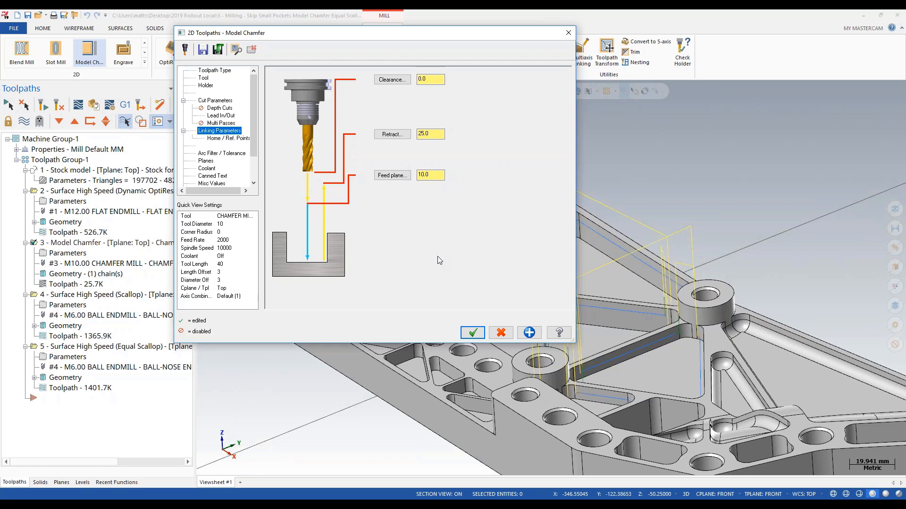
{"action": "left_click", "coordinate": [568, 33]}
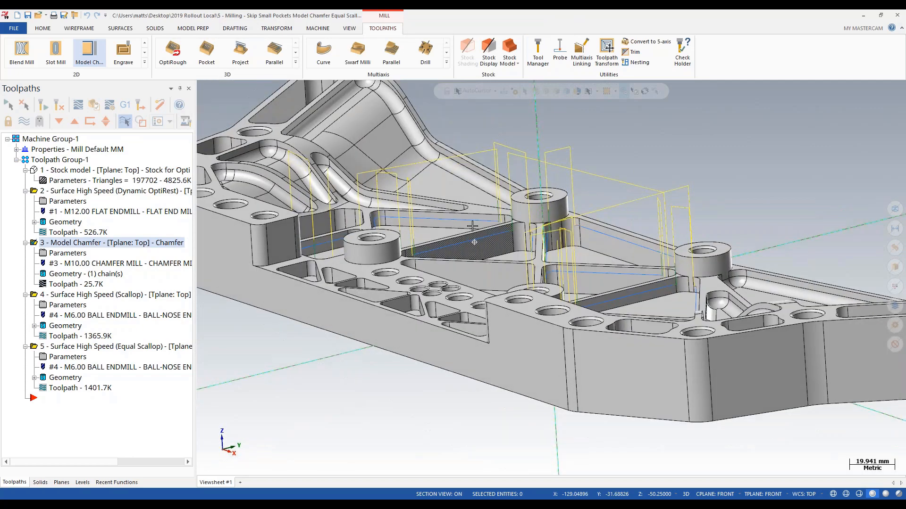
{"action": "scroll", "coordinate": [519, 213], "scroll_direction": "up", "scroll_amount": 3}
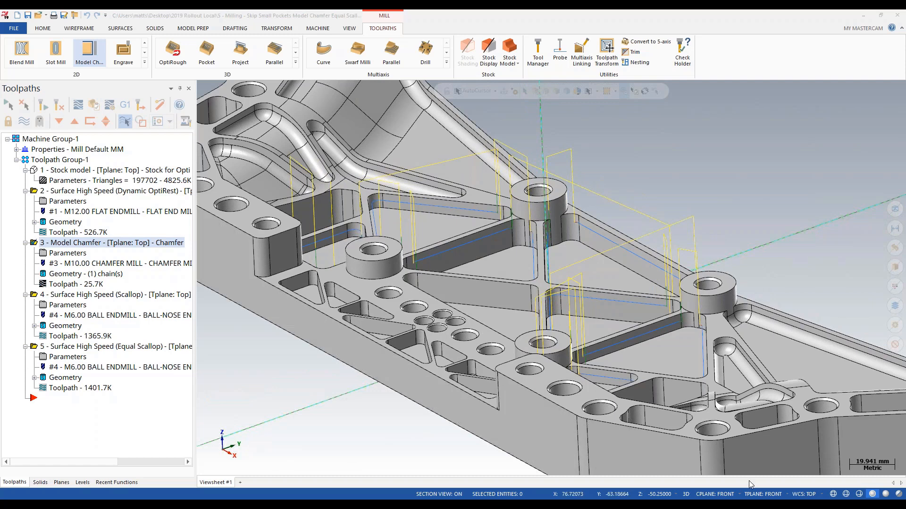
Step: Display the existing Scallop toolpath on the contoured faces and look through the available 3D finishing toolpaths
{"action": "mouse_move", "coordinate": [146, 505]}
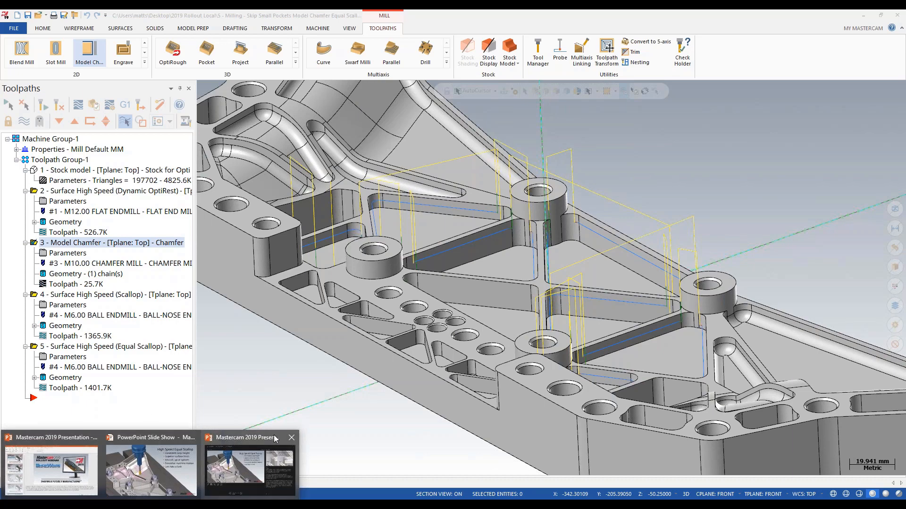
{"action": "mouse_move", "coordinate": [160, 469]}
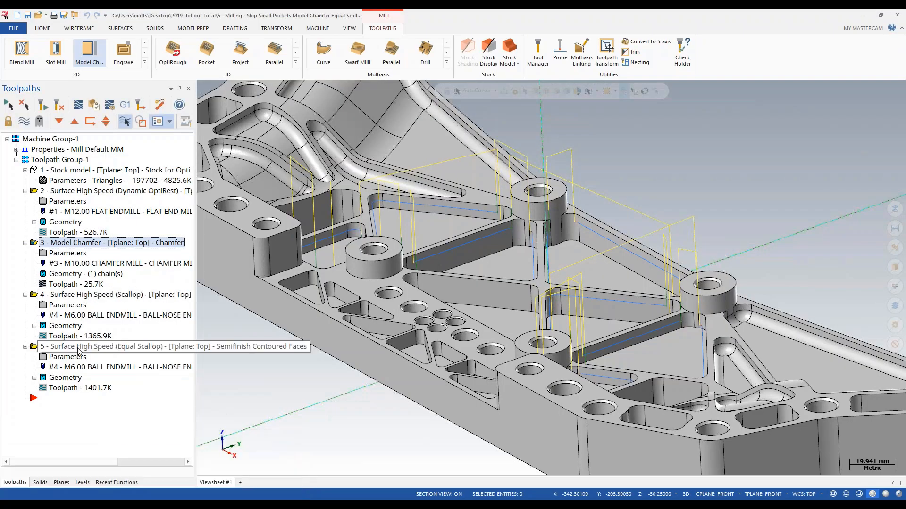
{"action": "left_click", "coordinate": [87, 295]}
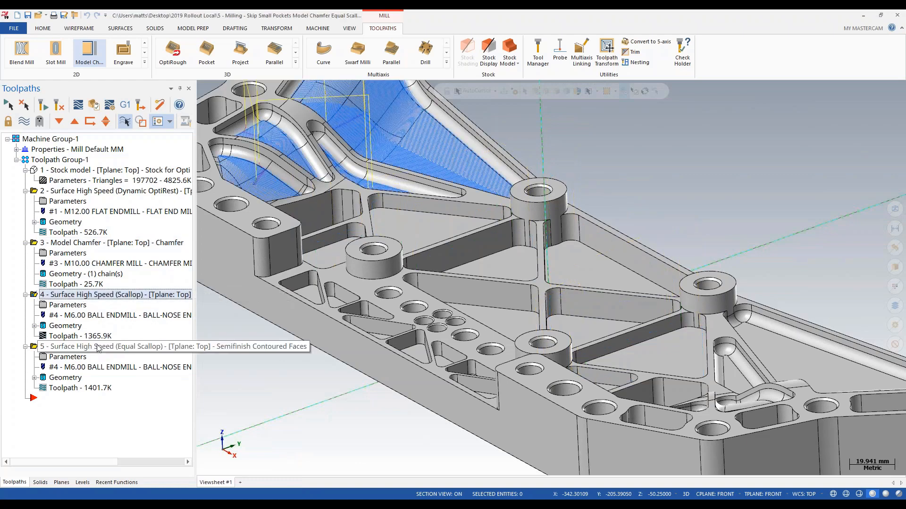
{"action": "middle_click_drag", "start_coordinate": [381, 216], "coordinate": [446, 283]}
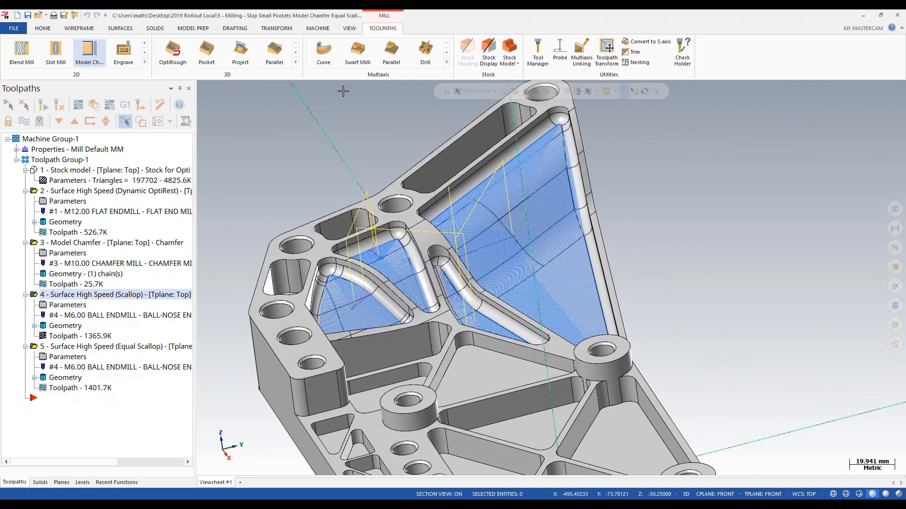
{"action": "left_click", "coordinate": [295, 62]}
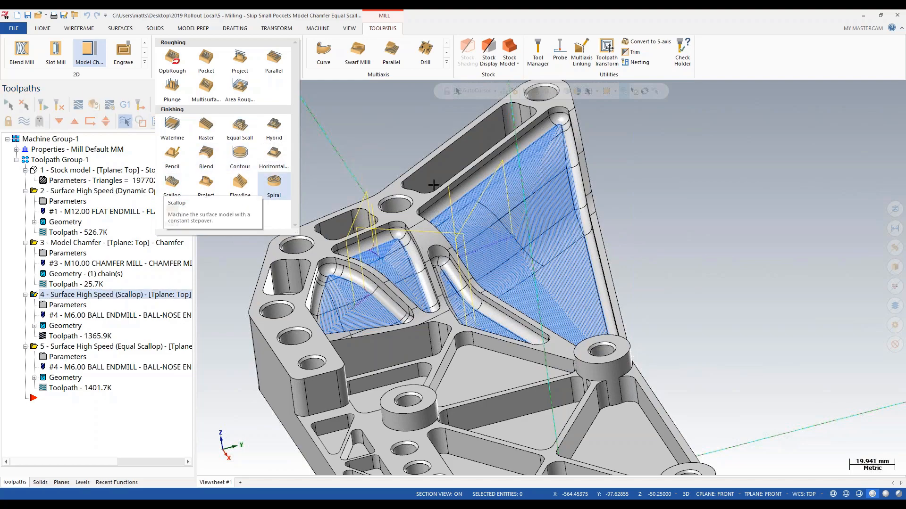
{"action": "left_click", "coordinate": [478, 258]}
Step: Examine the corner shape of the Scallop toolpath's passes up close in the large contoured pocket
{"action": "scroll", "coordinate": [401, 254], "scroll_direction": "up", "scroll_amount": 4}
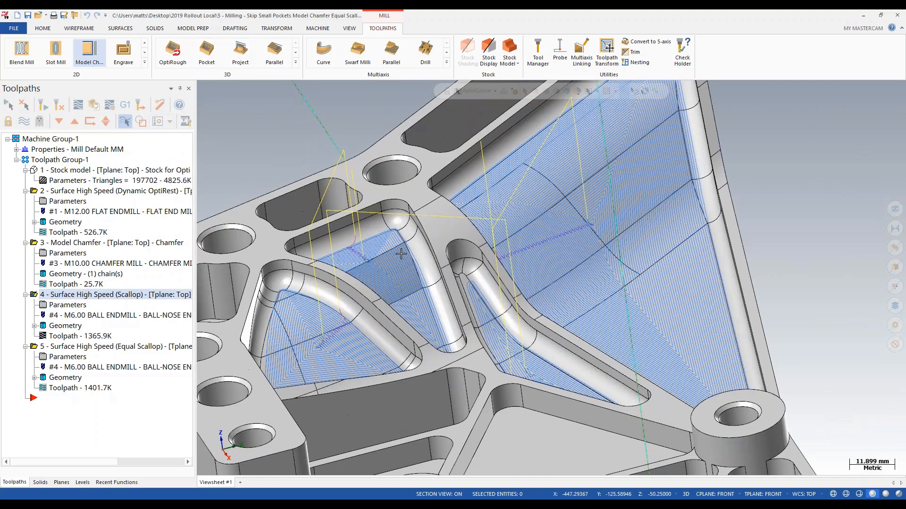
{"action": "scroll", "coordinate": [401, 254], "scroll_direction": "up", "scroll_amount": 3}
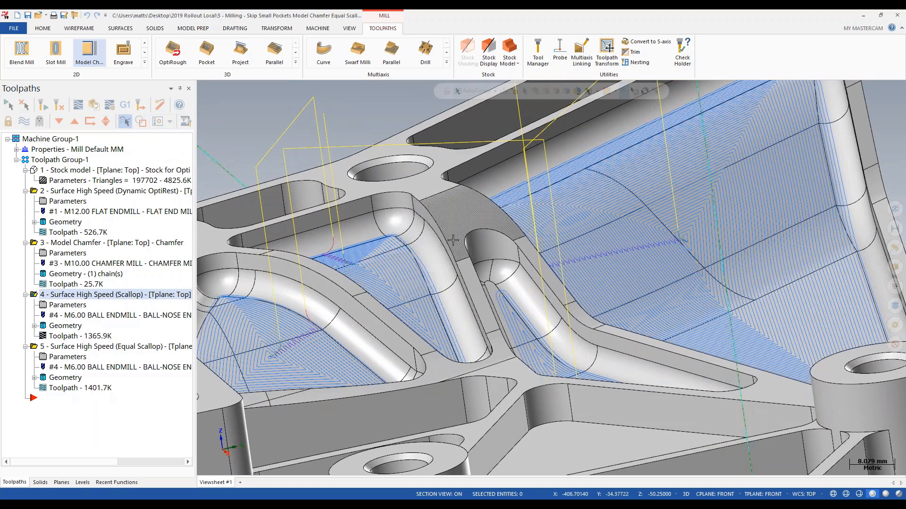
{"action": "mouse_move", "coordinate": [646, 255]}
{"action": "middle_mouse_down", "text": "shift"}
{"action": "mouse_move", "coordinate": [539, 269]}
{"action": "mouse_move", "coordinate": [546, 273]}
{"action": "middle_mouse_up", "text": "shift"}
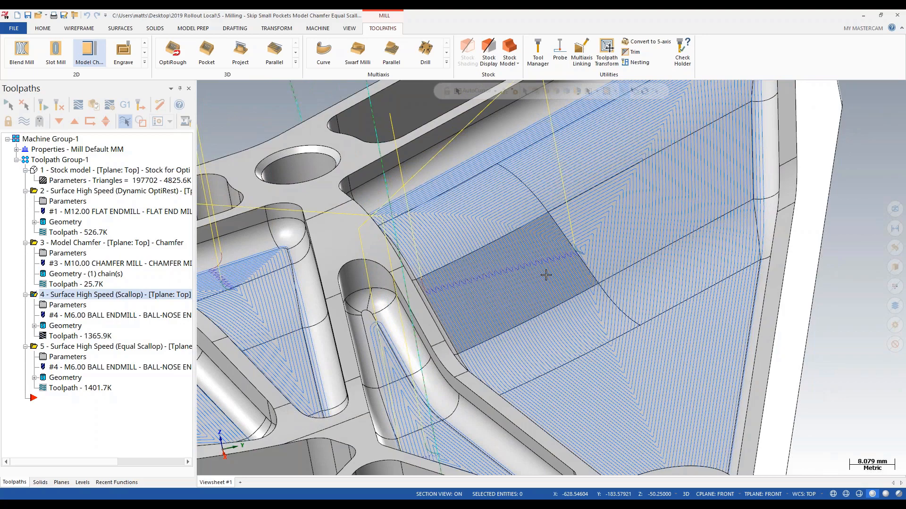
{"action": "middle_click_drag", "start_coordinate": [497, 297], "coordinate": [457, 302], "text": "shift"}
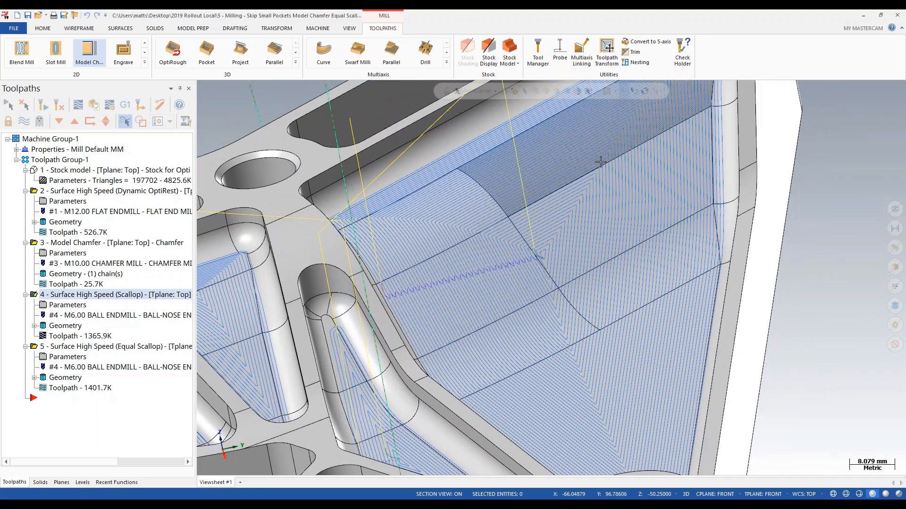
{"action": "scroll", "coordinate": [547, 300], "scroll_direction": "up", "scroll_amount": 15}
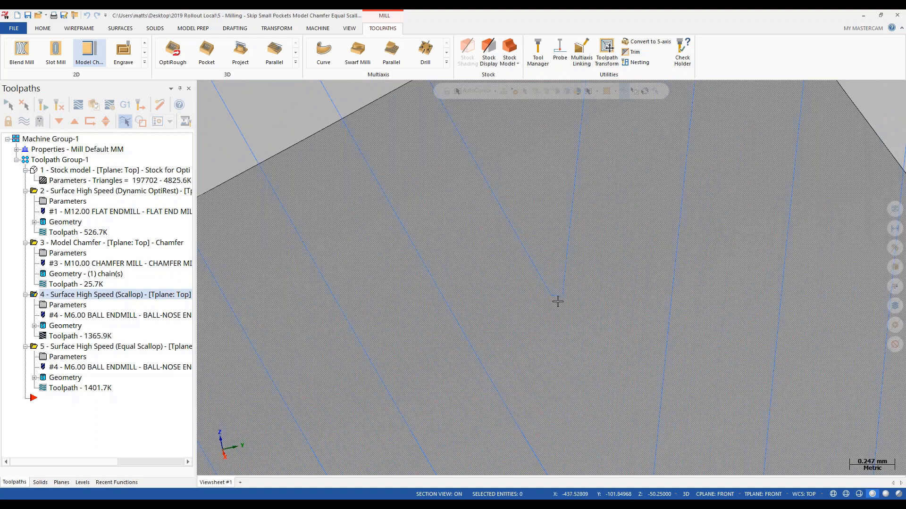
{"action": "scroll", "coordinate": [571, 270], "scroll_direction": "down", "scroll_amount": 1}
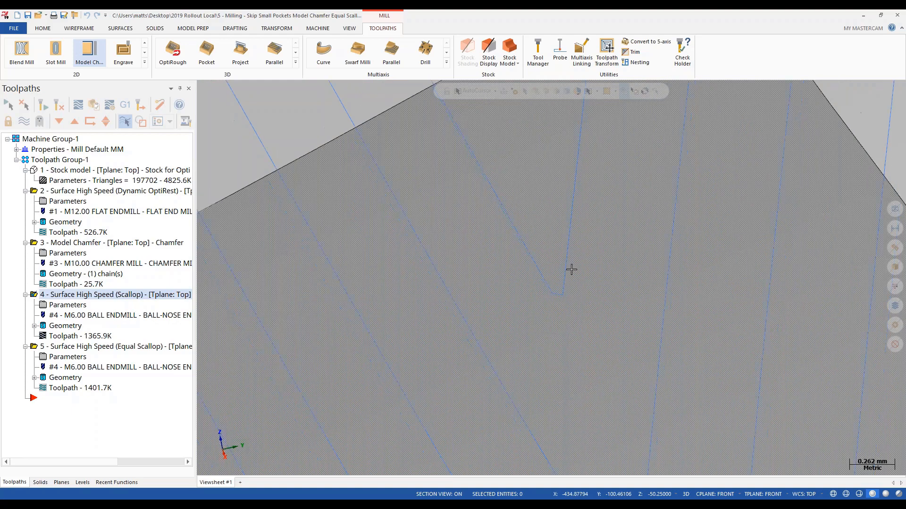
{"action": "scroll", "coordinate": [571, 269], "scroll_direction": "down", "scroll_amount": 15}
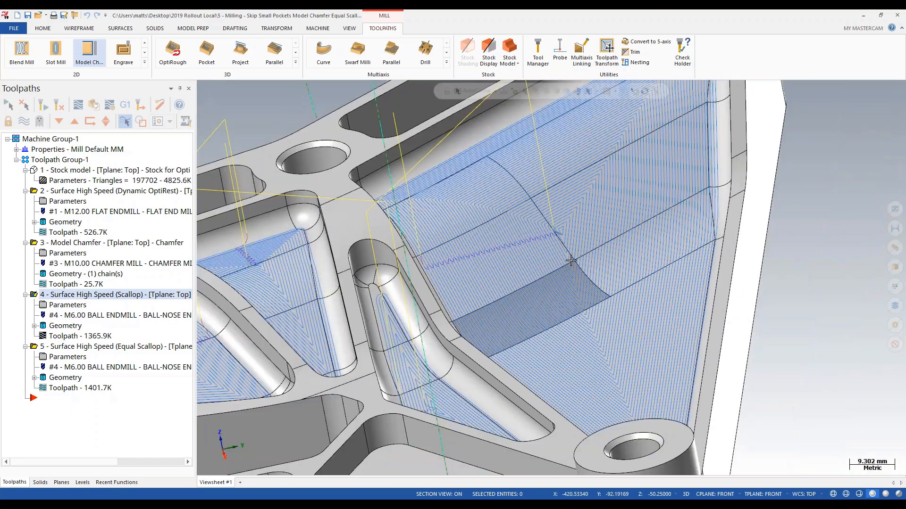
Step: Examine the Scallop toolpath's transitions between passes in the large and small contoured pockets
{"action": "middle_click_drag", "start_coordinate": [571, 260], "coordinate": [569, 288]}
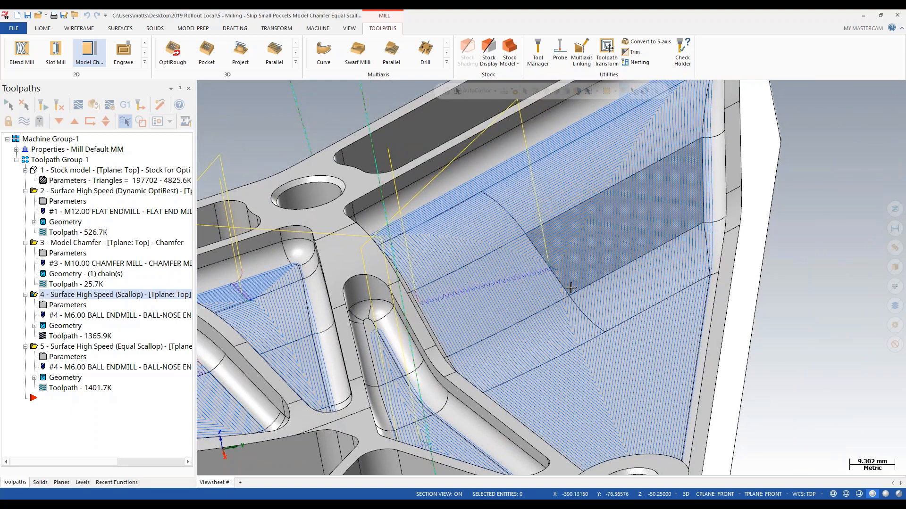
{"action": "middle_click_drag", "start_coordinate": [455, 258], "coordinate": [493, 263]}
{"action": "mouse_move", "coordinate": [515, 265]}
{"action": "middle_mouse_down"}
{"action": "mouse_move", "coordinate": [542, 283]}
{"action": "mouse_move", "coordinate": [514, 264]}
{"action": "mouse_move", "coordinate": [500, 269]}
{"action": "middle_mouse_up"}
{"action": "scroll", "coordinate": [365, 296], "scroll_direction": "up", "scroll_amount": 3}
{"action": "scroll", "coordinate": [366, 295], "scroll_direction": "up", "scroll_amount": 10}
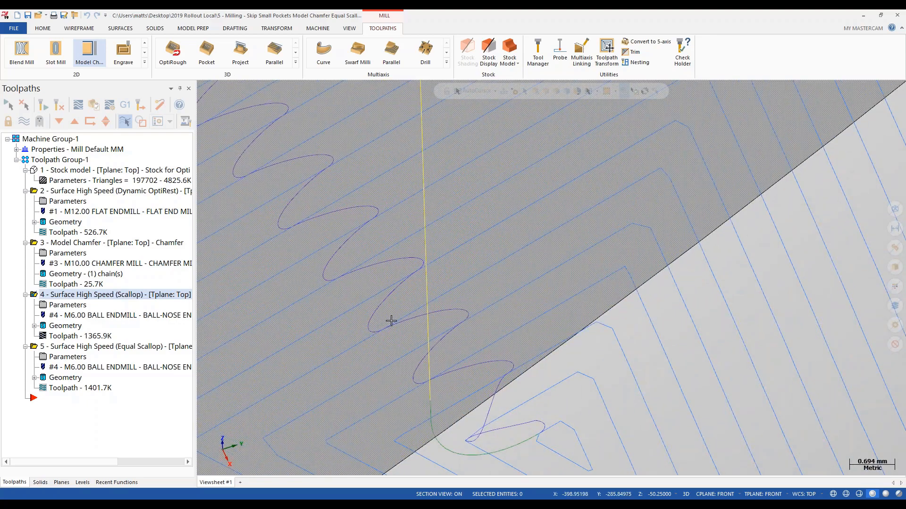
{"action": "scroll", "coordinate": [524, 247], "scroll_direction": "down", "scroll_amount": 8}
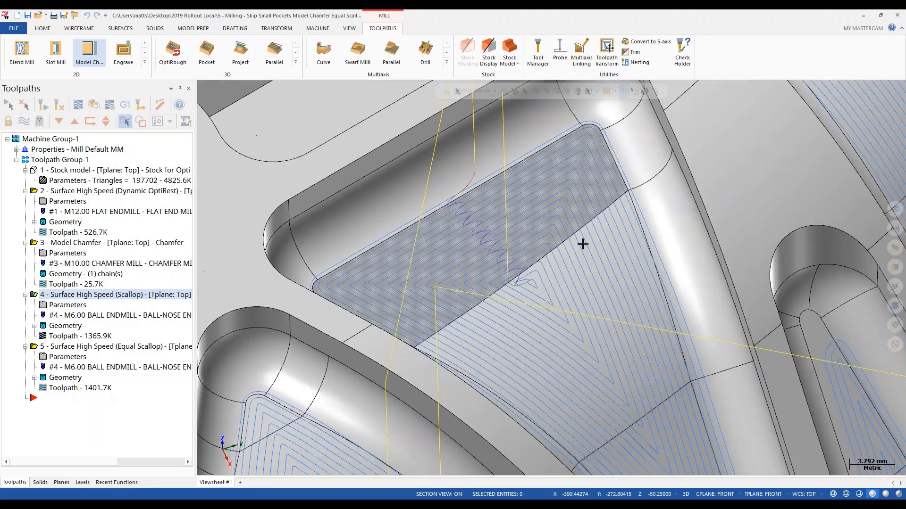
{"action": "scroll", "coordinate": [582, 244], "scroll_direction": "down", "scroll_amount": 8}
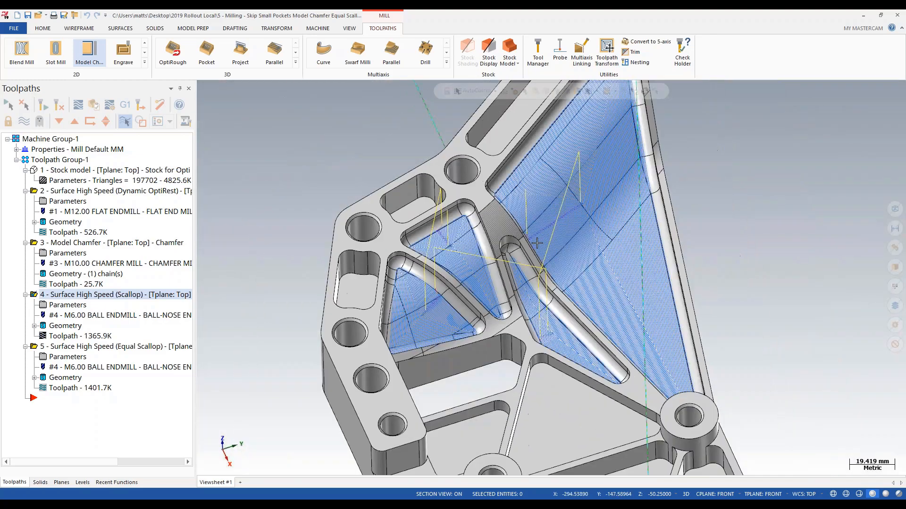
{"action": "middle_click_drag", "start_coordinate": [537, 244], "coordinate": [469, 252], "text": "shift"}
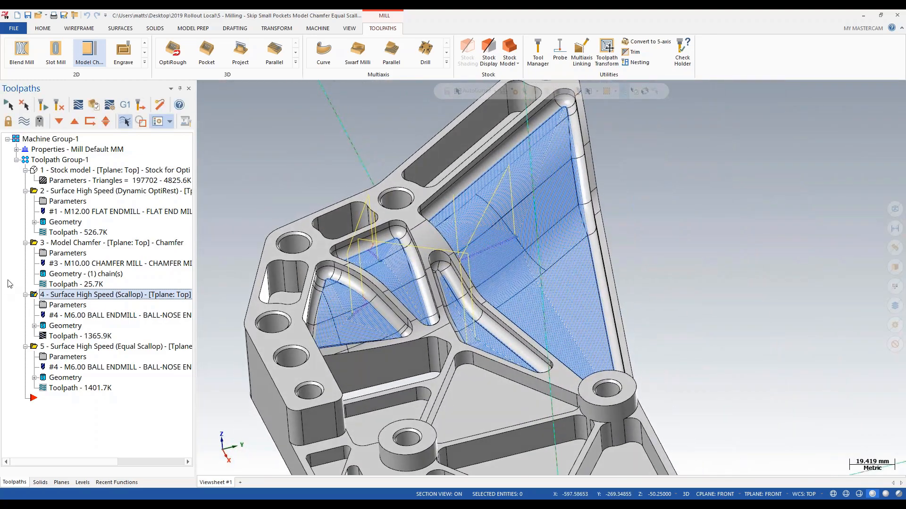
Step: Display the Equal Scallop toolpath and examine its corners and transitions in the large contoured pocket
{"action": "left_click", "coordinate": [85, 346]}
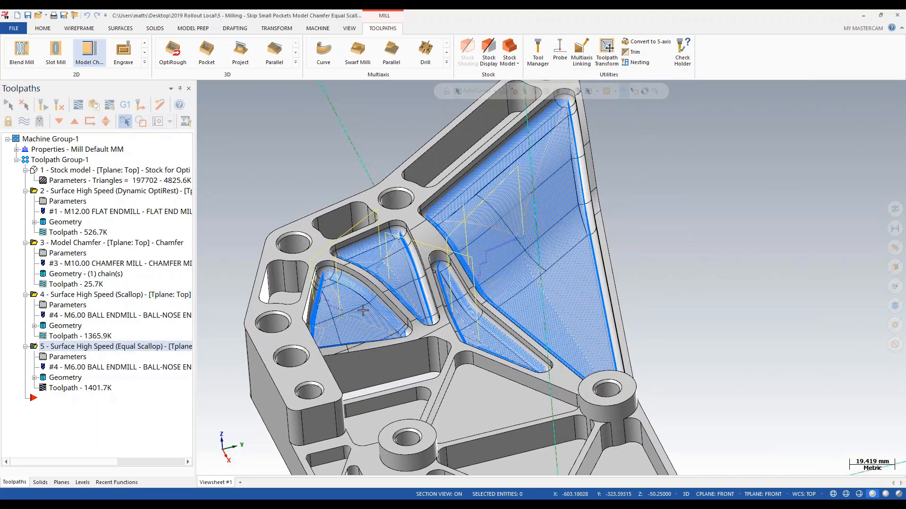
{"action": "scroll", "coordinate": [511, 245], "scroll_direction": "up", "scroll_amount": 7}
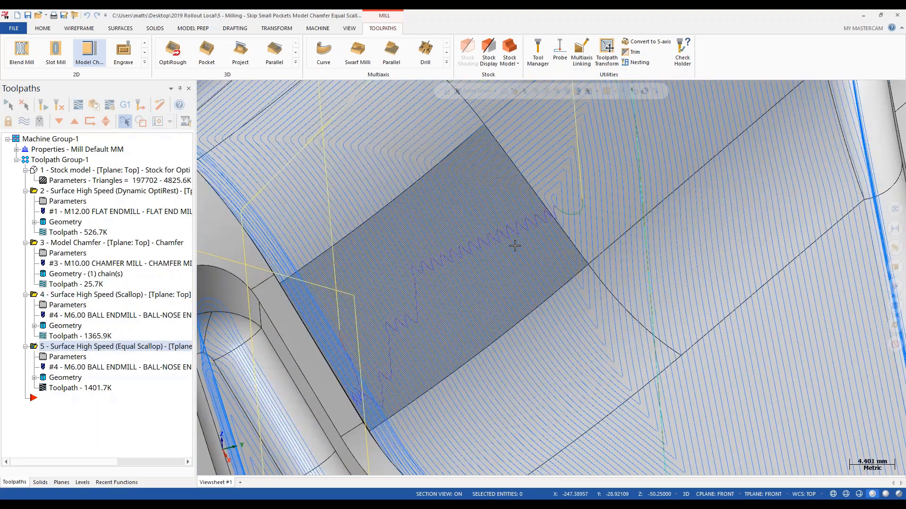
{"action": "scroll", "coordinate": [514, 246], "scroll_direction": "up", "scroll_amount": 2}
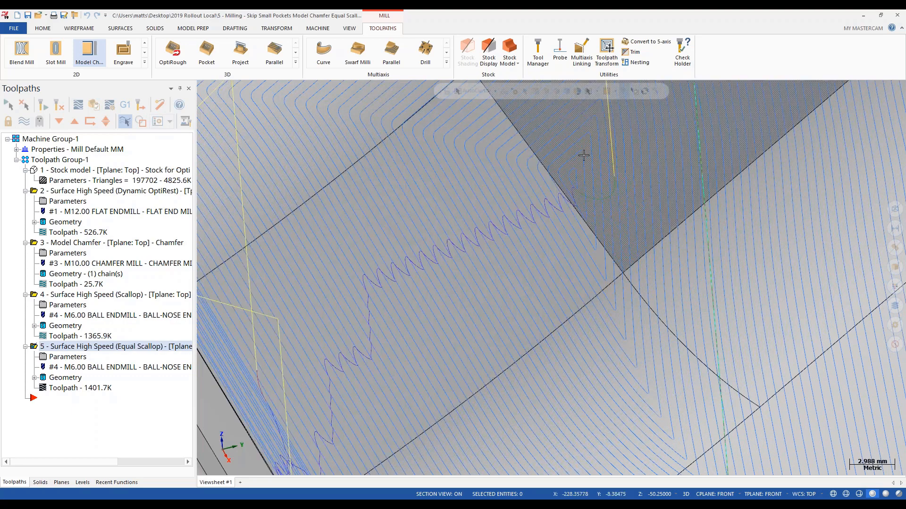
{"action": "scroll", "coordinate": [583, 155], "scroll_direction": "up", "scroll_amount": 3}
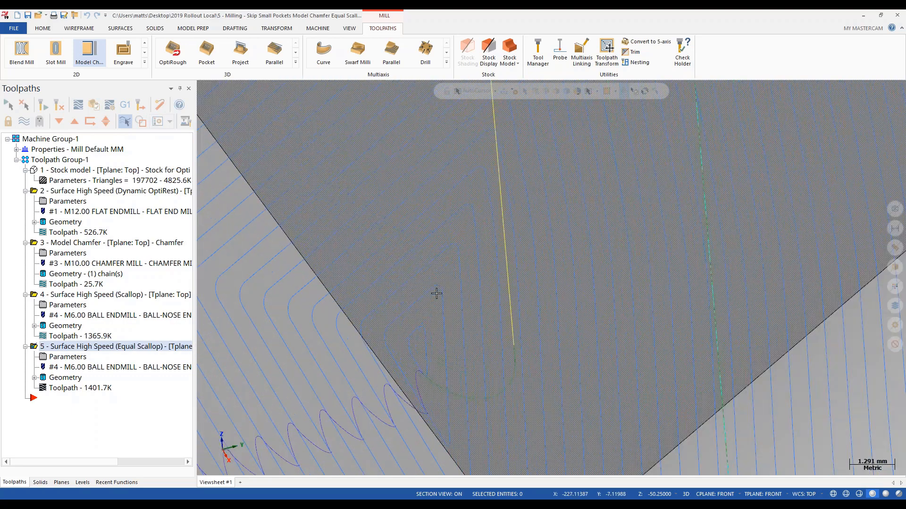
{"action": "scroll", "coordinate": [437, 293], "scroll_direction": "up", "scroll_amount": 2}
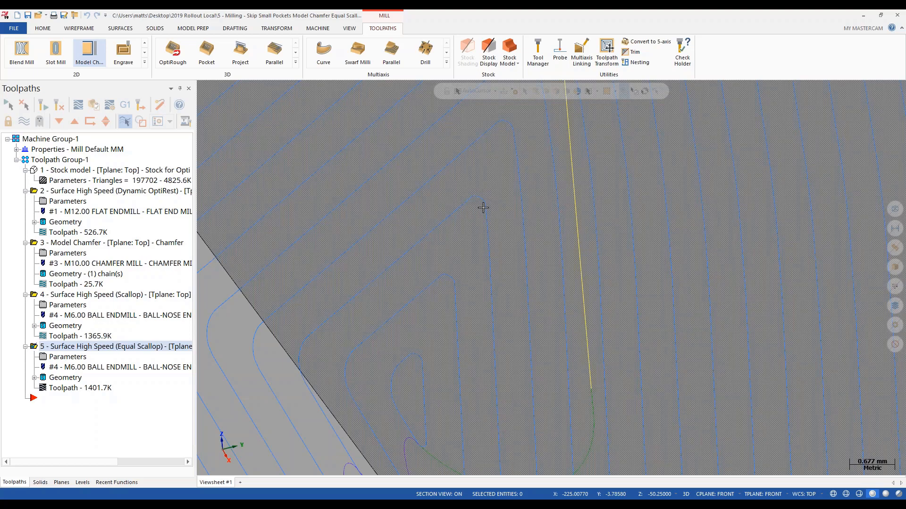
{"action": "scroll", "coordinate": [442, 230], "scroll_direction": "down", "scroll_amount": 10}
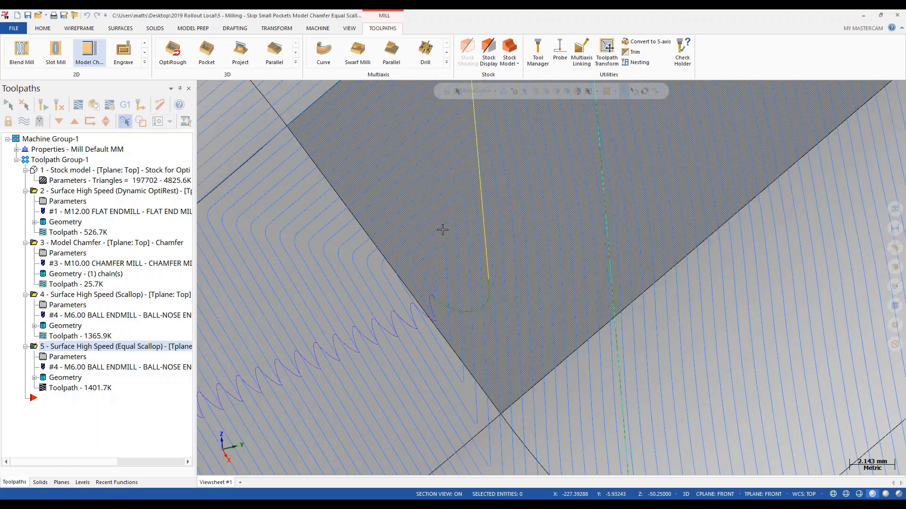
{"action": "scroll", "coordinate": [443, 230], "scroll_direction": "down", "scroll_amount": 5}
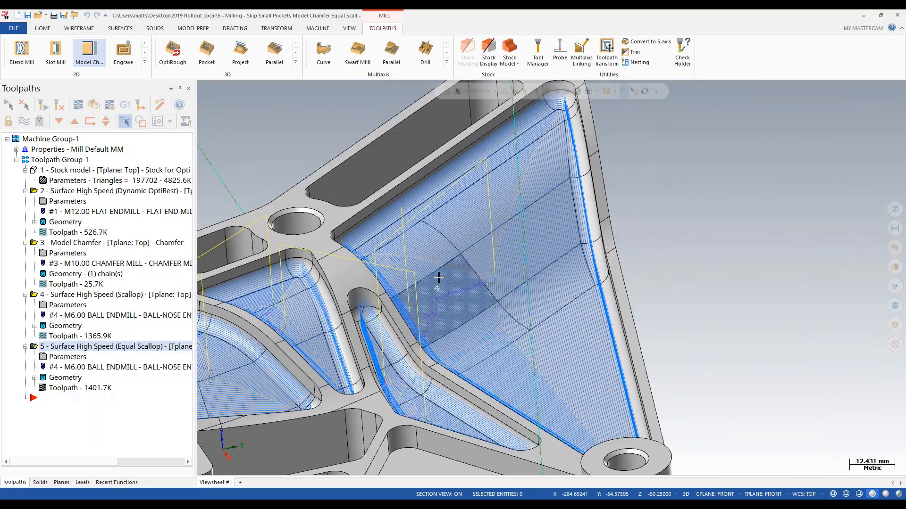
Step: Open the Equal Scallop operation's parameters and examine its machining and avoidance geometry with the wall and floor stock settings
{"action": "left_click", "coordinate": [75, 358]}
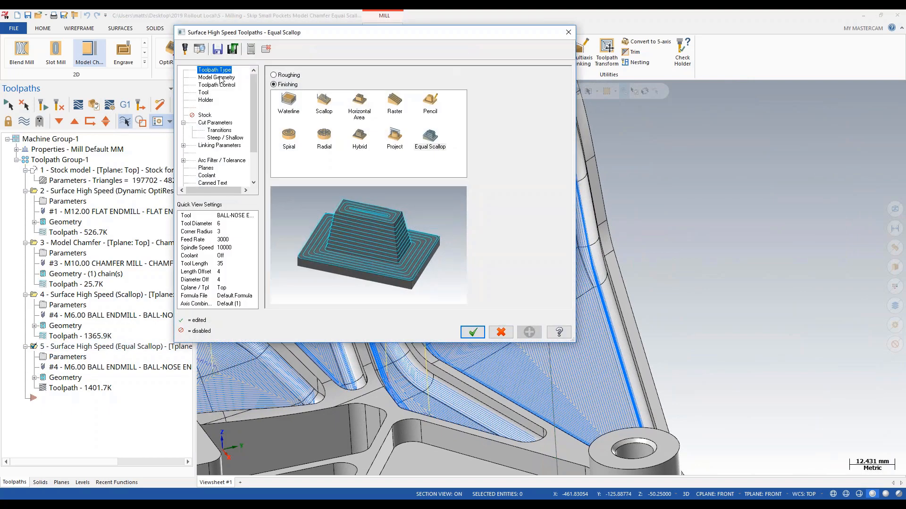
{"action": "left_click", "coordinate": [213, 78]}
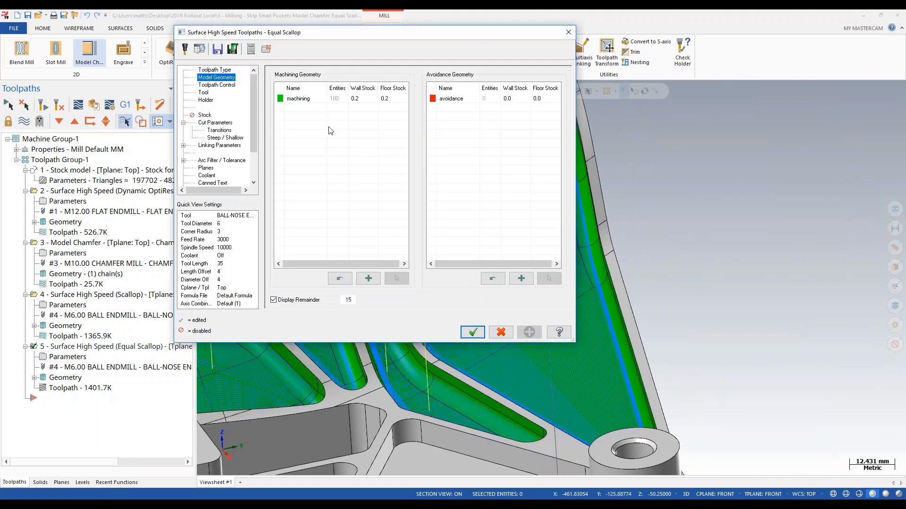
{"action": "left_click", "coordinate": [313, 100]}
{"action": "left_click_drag", "start_coordinate": [350, 32], "coordinate": [31, 97]}
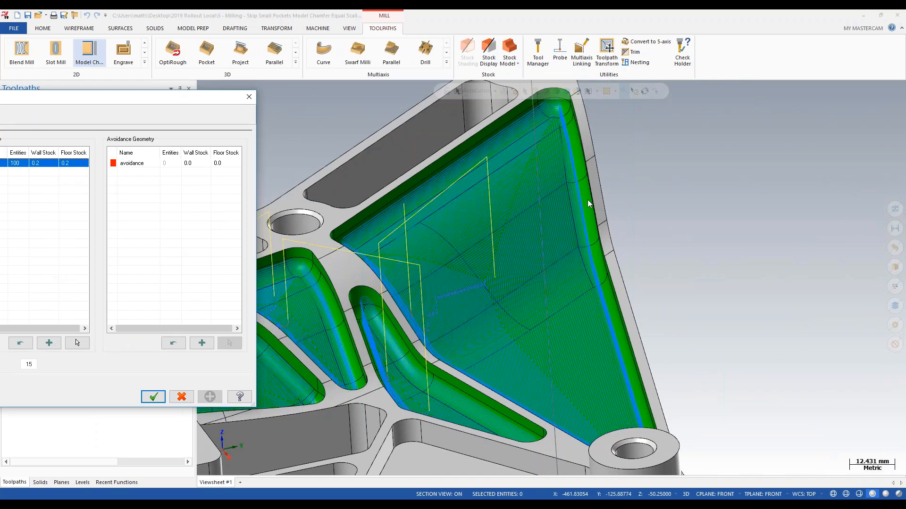
{"action": "left_click_drag", "start_coordinate": [78, 99], "coordinate": [275, 74]}
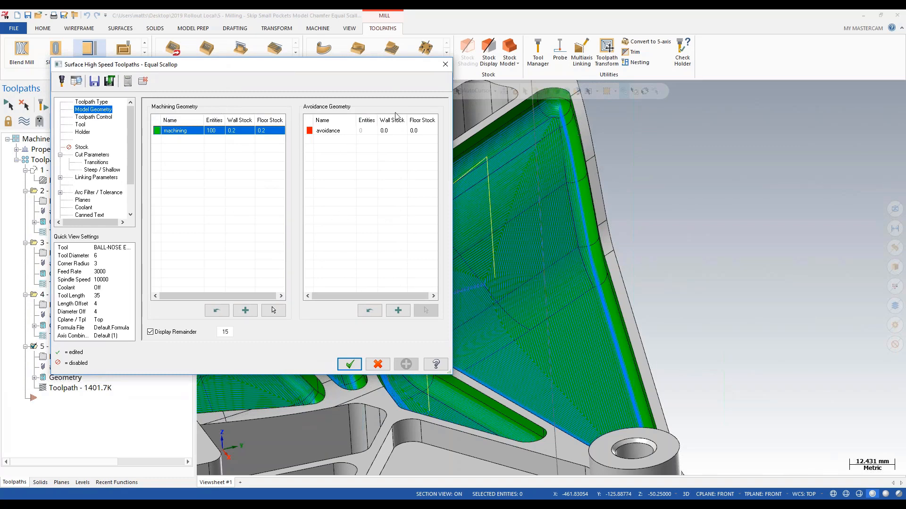
Step: Review the Equal Scallop operation's containment boundary, tool, and cut parameters, focusing on the stepover and scallop height
{"action": "left_click", "coordinate": [97, 117]}
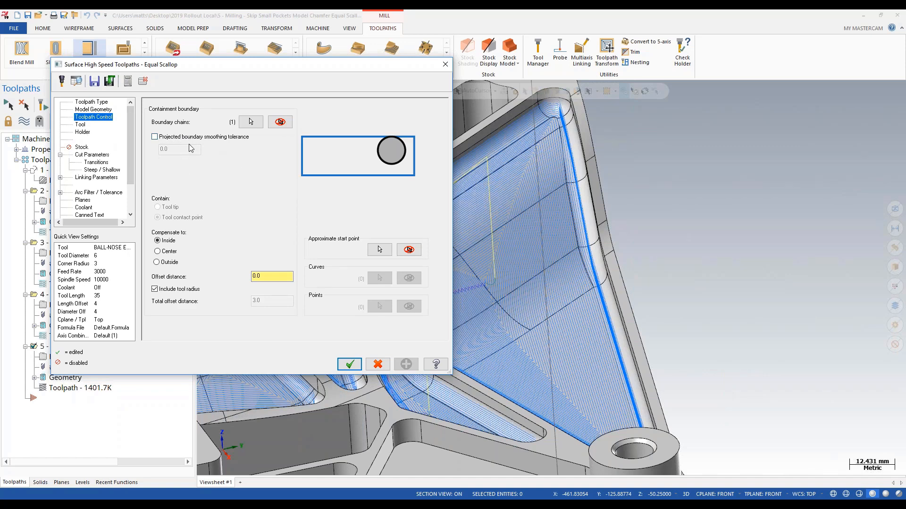
{"action": "left_click", "coordinate": [80, 125]}
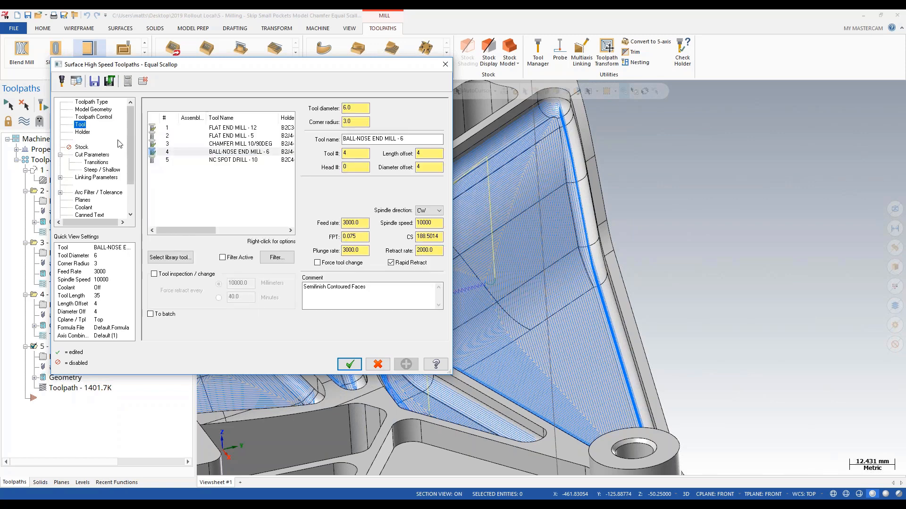
{"action": "left_click", "coordinate": [89, 157]}
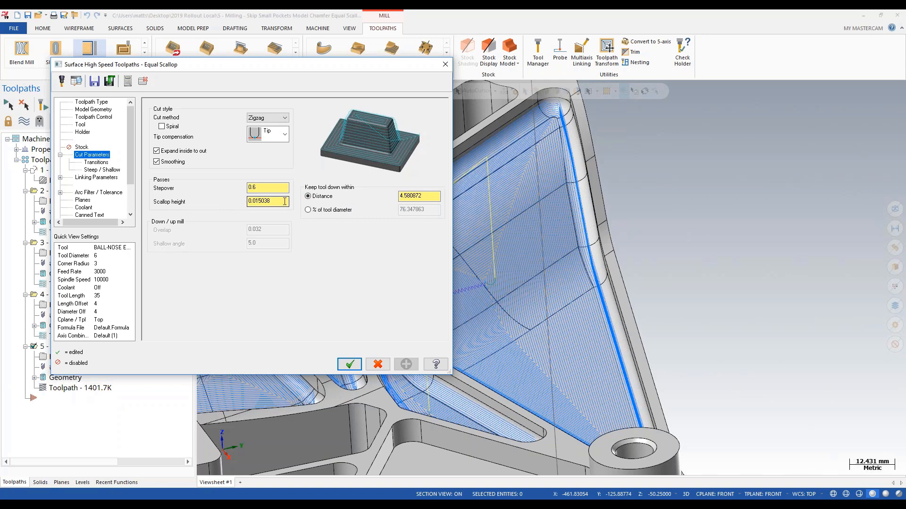
{"action": "left_click_drag", "start_coordinate": [265, 187], "coordinate": [245, 188]}
{"action": "double_click", "coordinate": [270, 201]}
Step: Review the operation's linking parameters, focusing on the linear and vertical arc lead settings, and close the parameters
{"action": "left_click", "coordinate": [97, 178]}
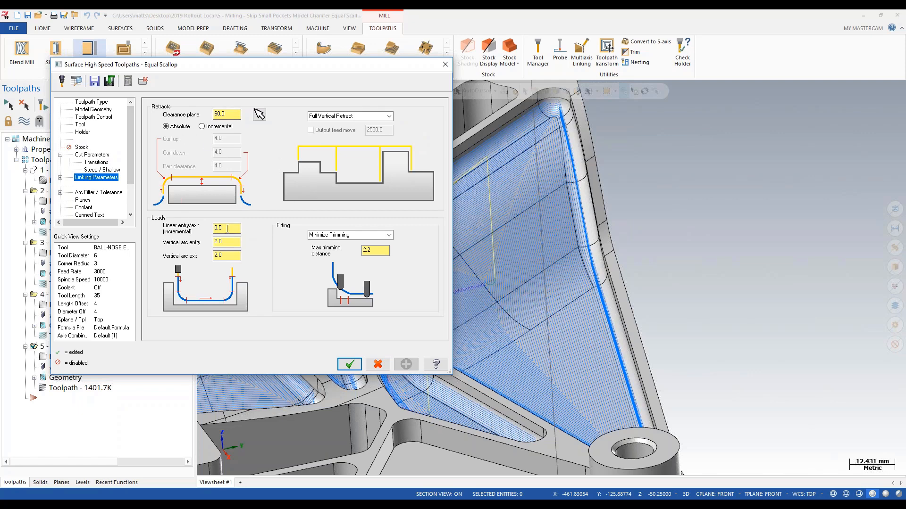
{"action": "left_click_drag", "start_coordinate": [229, 228], "coordinate": [218, 259]}
{"action": "double_click", "coordinate": [218, 259]}
{"action": "left_click", "coordinate": [444, 66]}
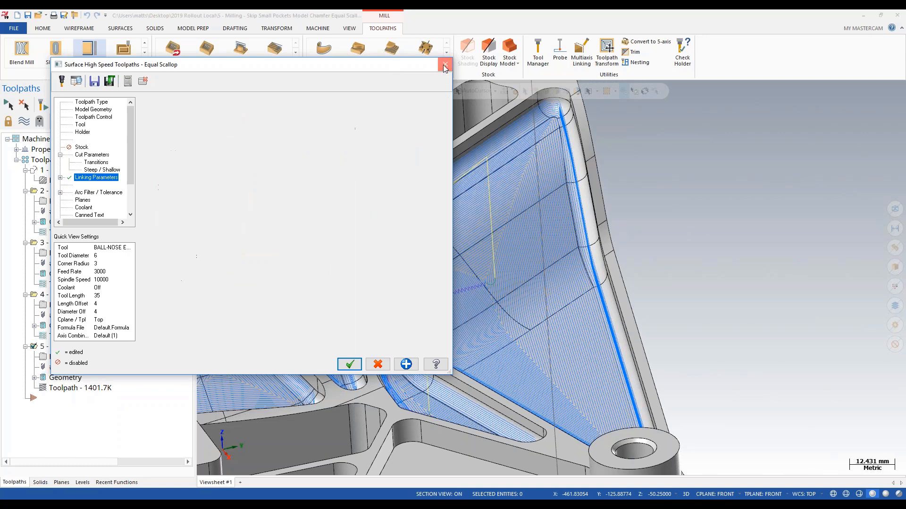
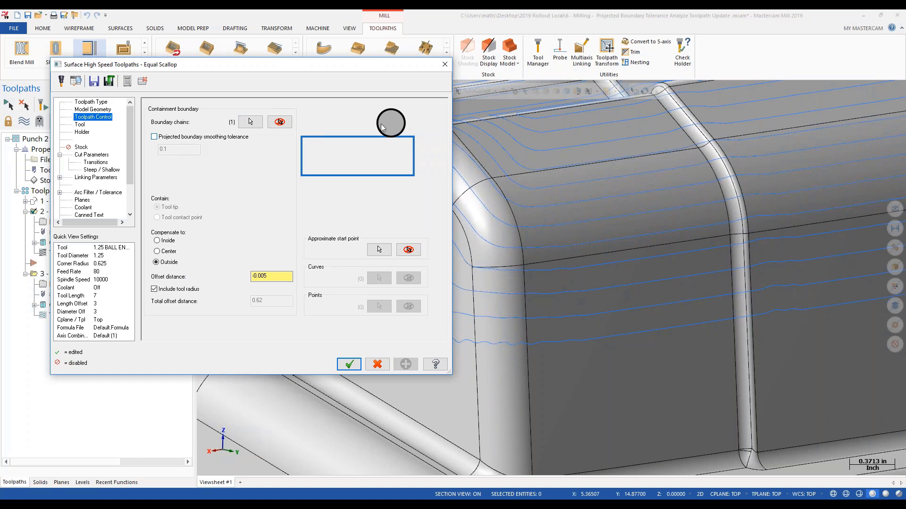
Step: Close the first Equal Scallop operation's parameters and compare its passes around the punch corner with the second Equal Scallop toolpath
{"action": "left_click", "coordinate": [444, 64]}
{"action": "middle_click_drag", "start_coordinate": [442, 260], "coordinate": [273, 216]}
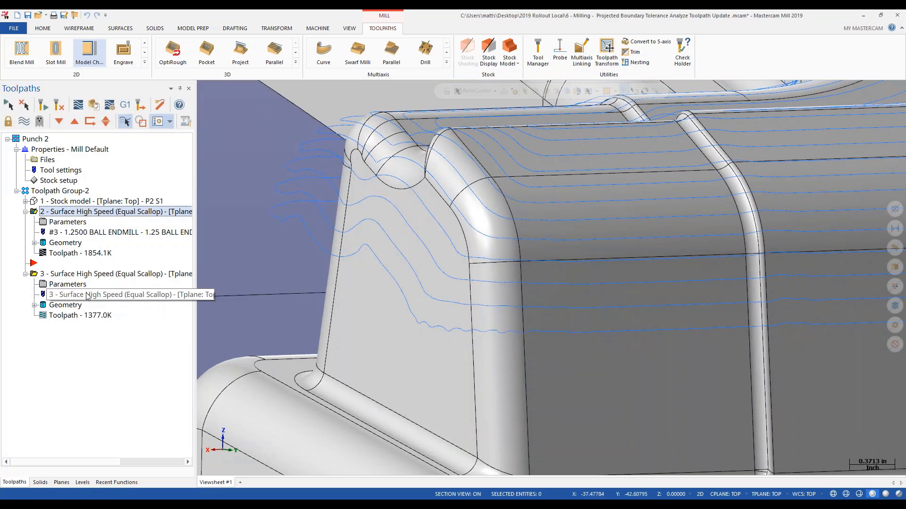
{"action": "left_click", "coordinate": [107, 274]}
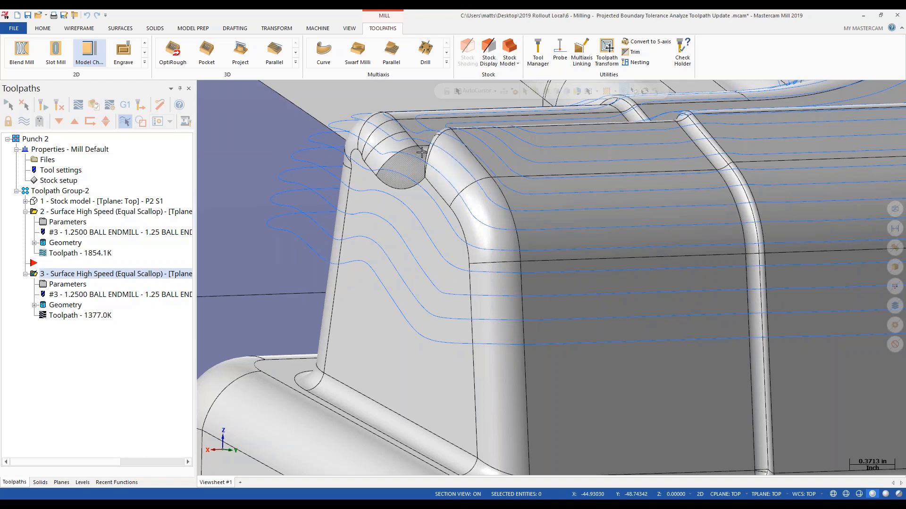
Step: Review the second Equal Scallop operation's projected boundary smoothing tolerance, transition and steep/shallow settings without changing them
{"action": "left_click", "coordinate": [68, 285]}
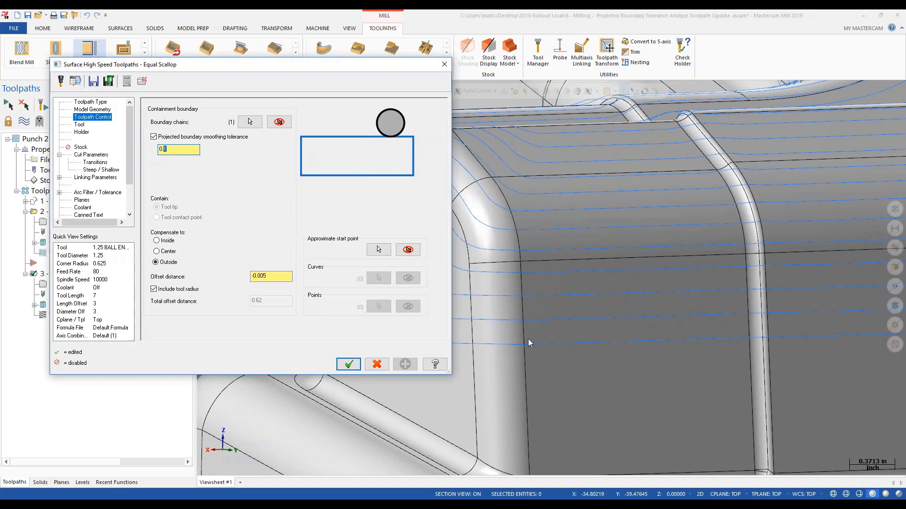
{"action": "left_click", "coordinate": [96, 163]}
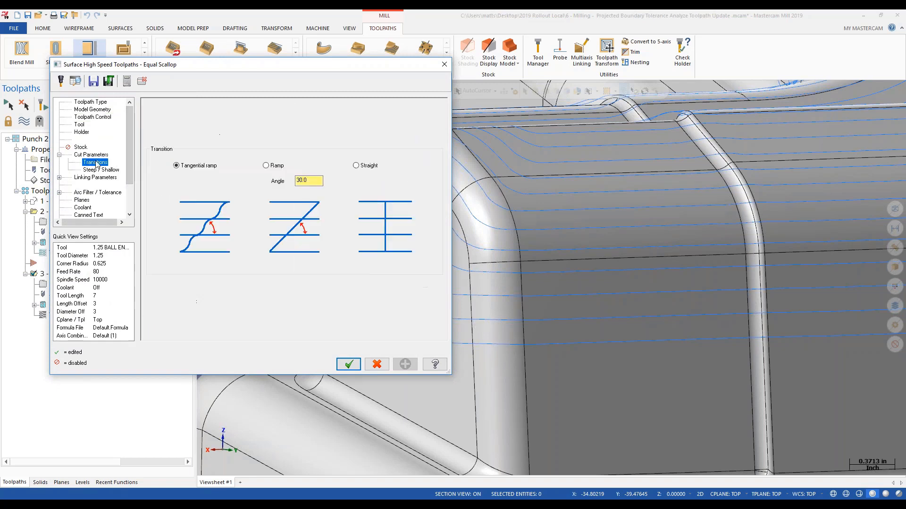
{"action": "left_click", "coordinate": [100, 171]}
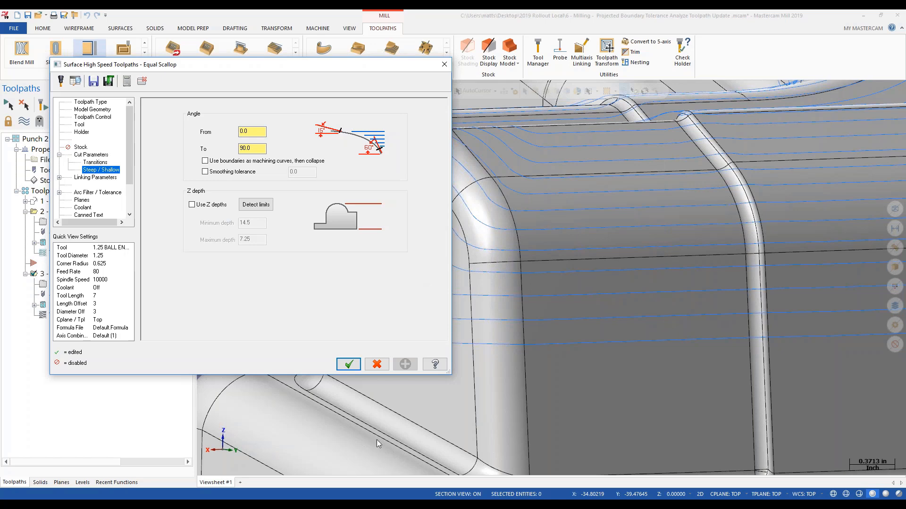
{"action": "left_click", "coordinate": [377, 365]}
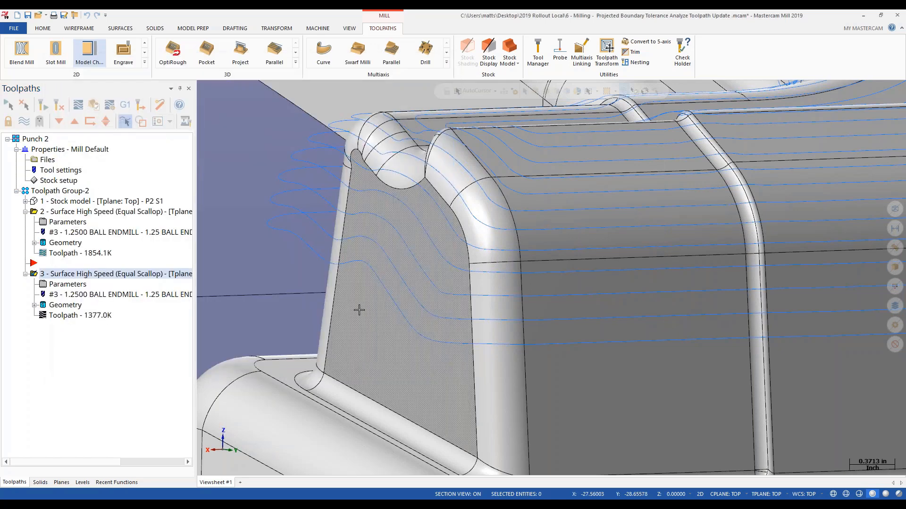
Step: Start a Hybrid high speed toolpath and enable flat detection with the flat area set to Include flats
{"action": "left_click", "coordinate": [296, 63]}
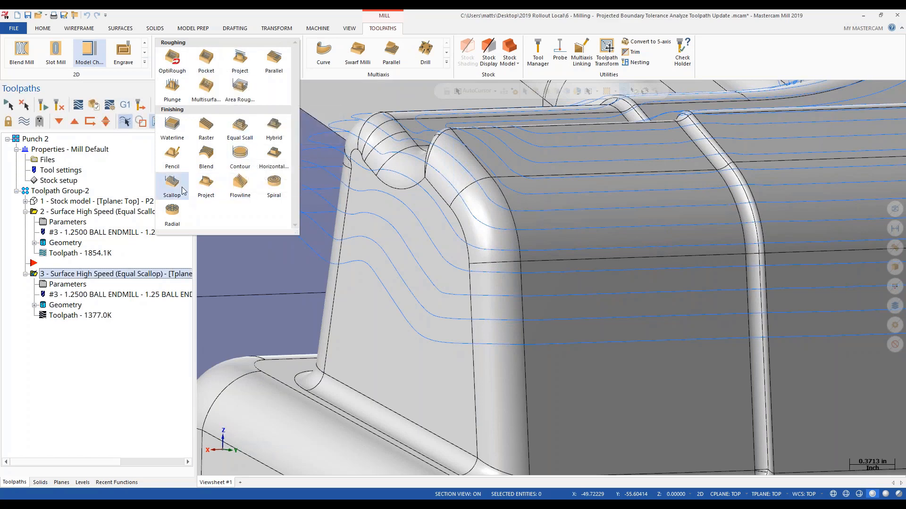
{"action": "left_click", "coordinate": [273, 129]}
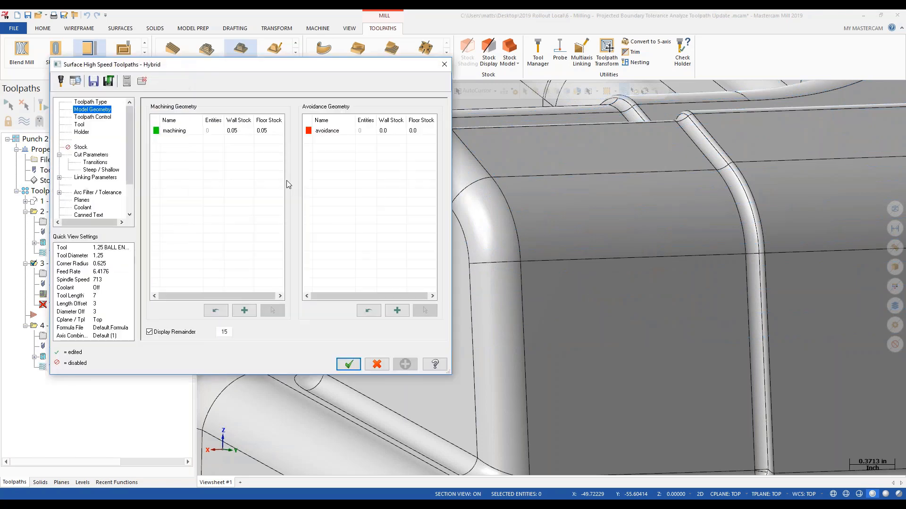
{"action": "left_click", "coordinate": [95, 118]}
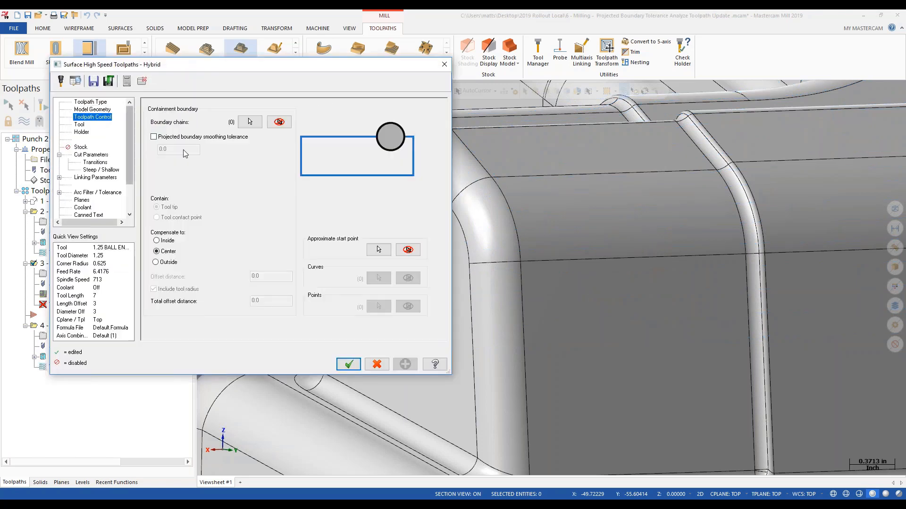
{"action": "left_click", "coordinate": [91, 155]}
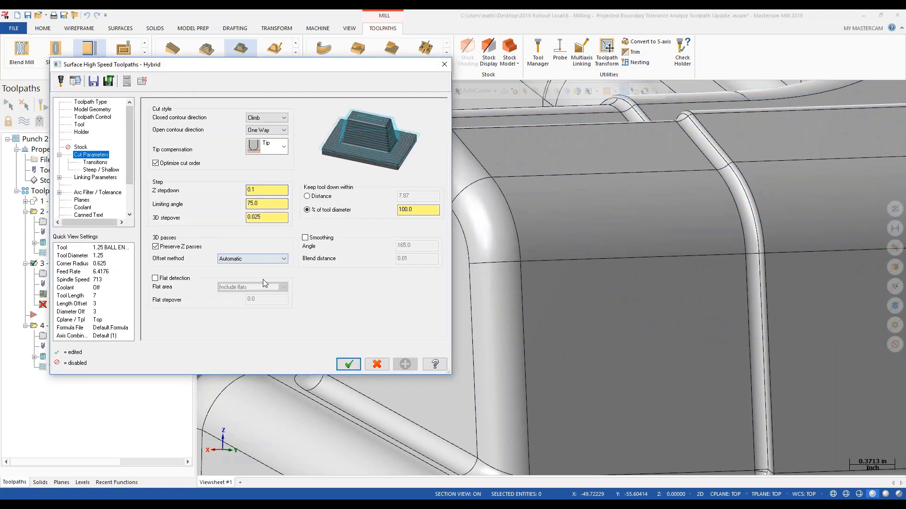
{"action": "left_click", "coordinate": [250, 289]}
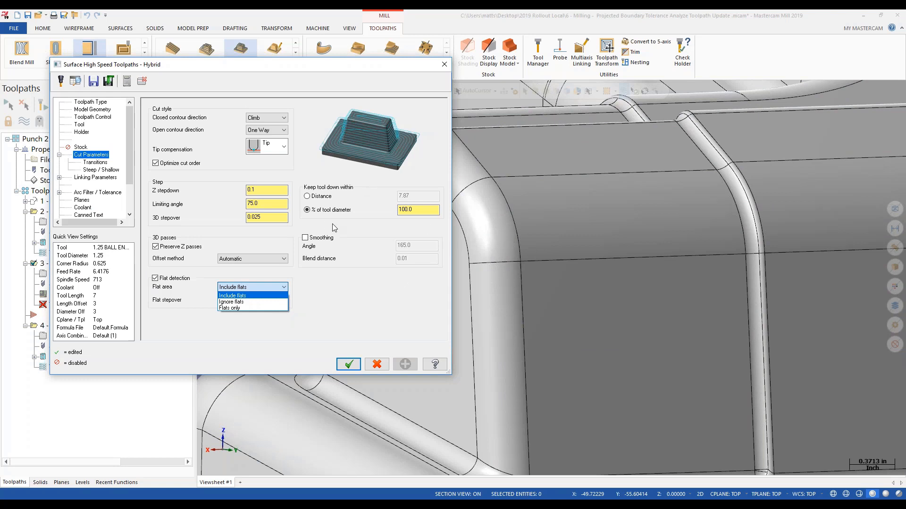
{"action": "left_click", "coordinate": [267, 297]}
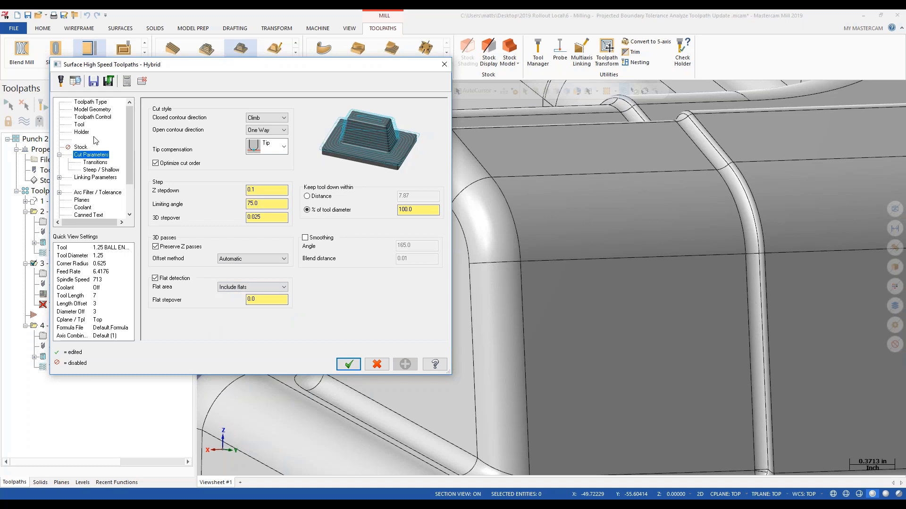
Step: Review the Hybrid toolpath's containment boundary and cut parameters, and discard the new operation
{"action": "left_click", "coordinate": [91, 118]}
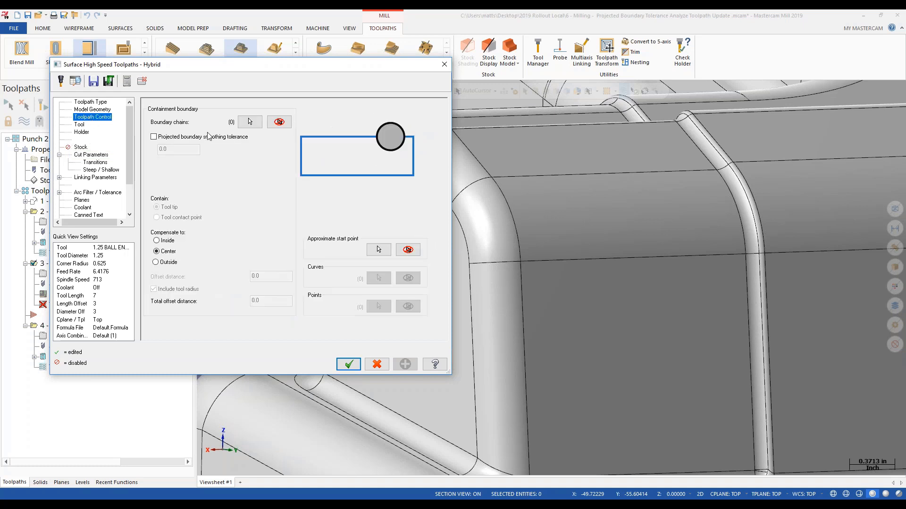
{"action": "left_click", "coordinate": [92, 156]}
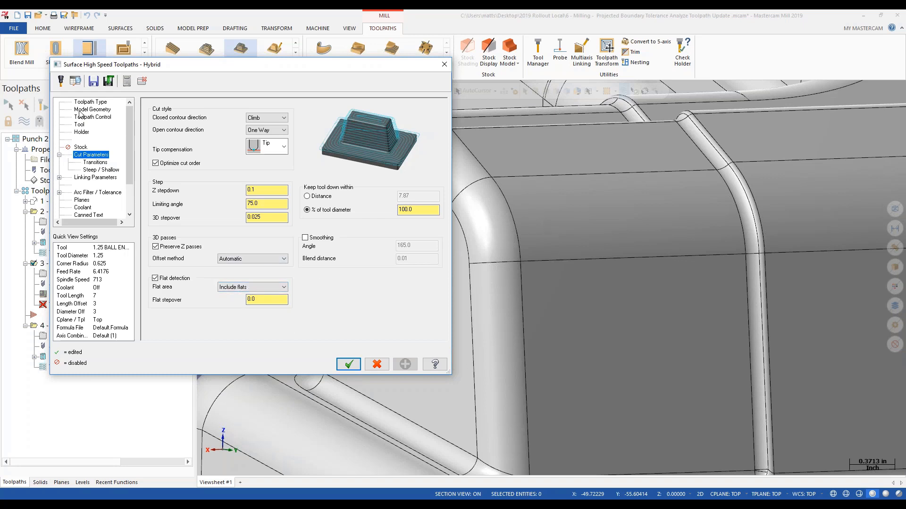
{"action": "left_click", "coordinate": [92, 118]}
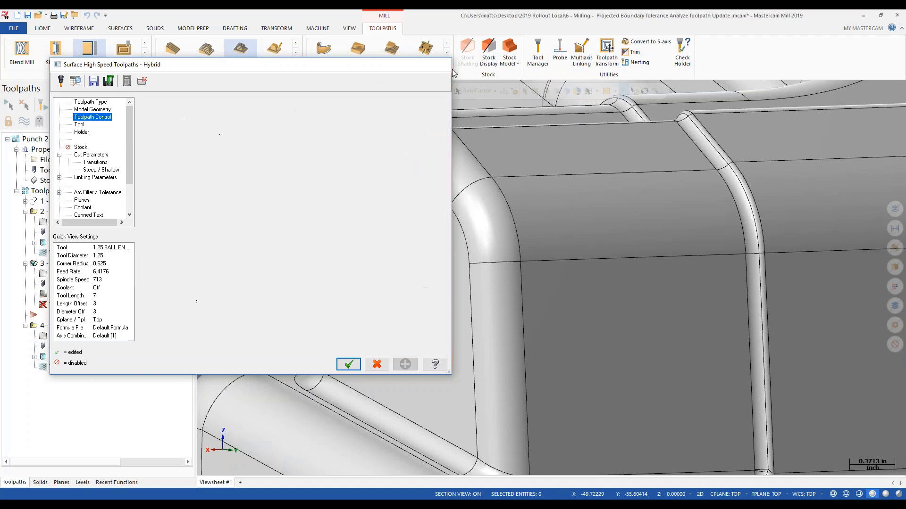
{"action": "left_click", "coordinate": [444, 64]}
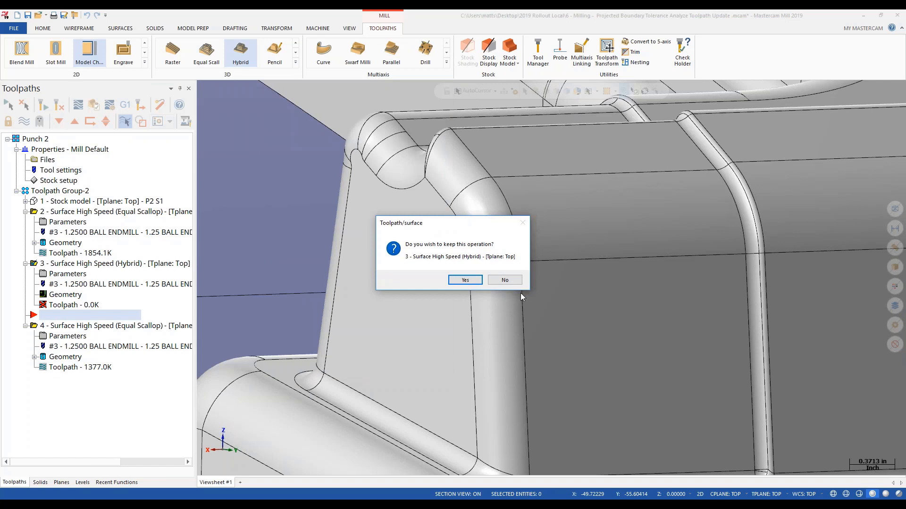
{"action": "left_click", "coordinate": [504, 281]}
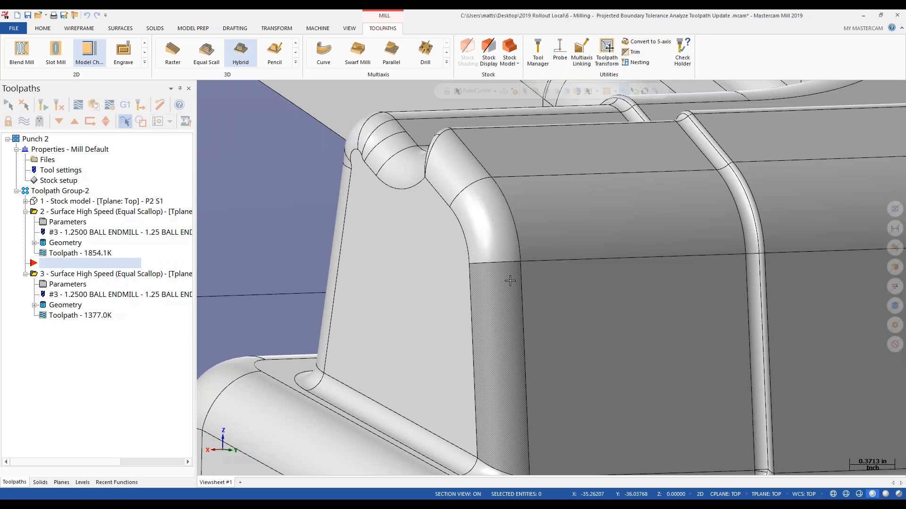
Step: Analyze the first Equal Scallop toolpath along the punch's side with the tool and holder displayed
{"action": "left_click", "coordinate": [77, 213]}
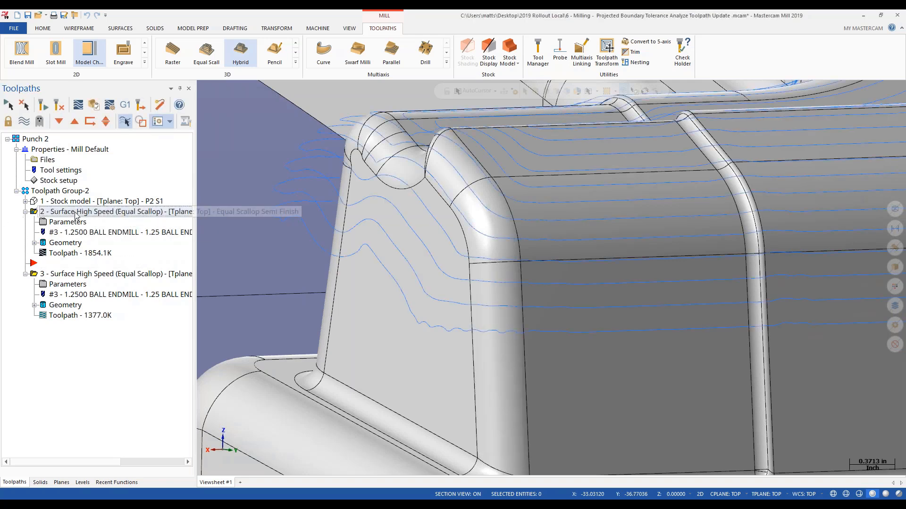
{"action": "left_click", "coordinate": [43, 29]}
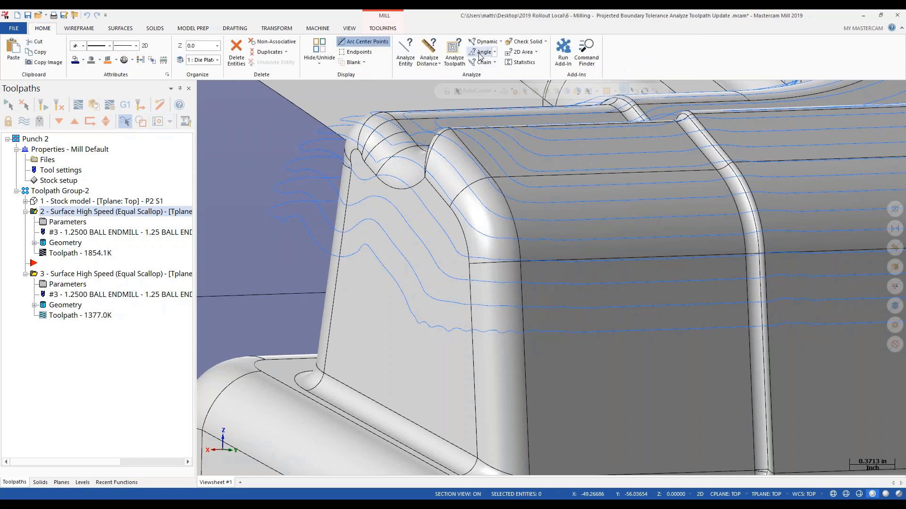
{"action": "left_click", "coordinate": [454, 52]}
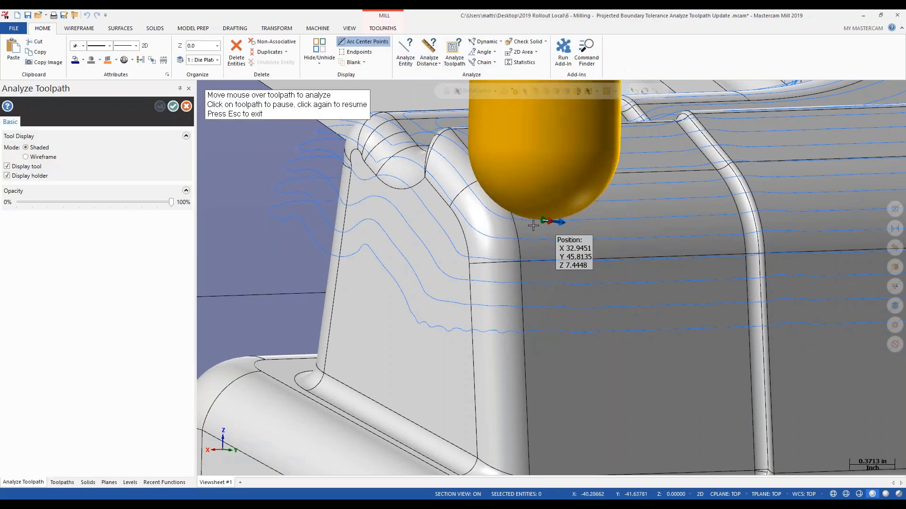
{"action": "scroll", "coordinate": [534, 226], "scroll_direction": "down", "scroll_amount": 5}
{"action": "middle_click_drag", "start_coordinate": [540, 223], "coordinate": [419, 247]}
{"action": "mouse_move", "coordinate": [581, 251]}
{"action": "middle_mouse_down"}
{"action": "mouse_move", "coordinate": [501, 251]}
{"action": "mouse_move", "coordinate": [539, 253]}
{"action": "mouse_move", "coordinate": [520, 252]}
{"action": "middle_mouse_up"}
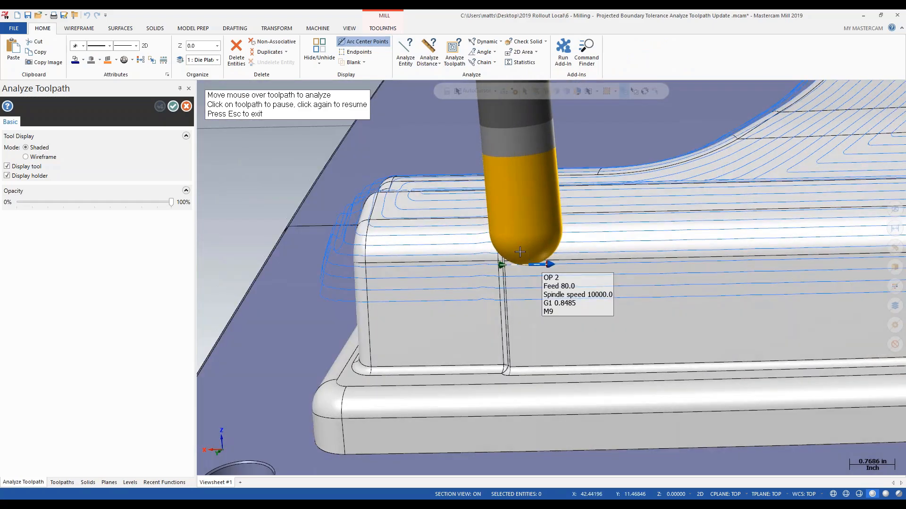
Step: Hide the tool and holder and inspect position and feed data along the toolpath on the punch's side and top
{"action": "left_click", "coordinate": [7, 166]}
{"action": "left_click", "coordinate": [6, 176]}
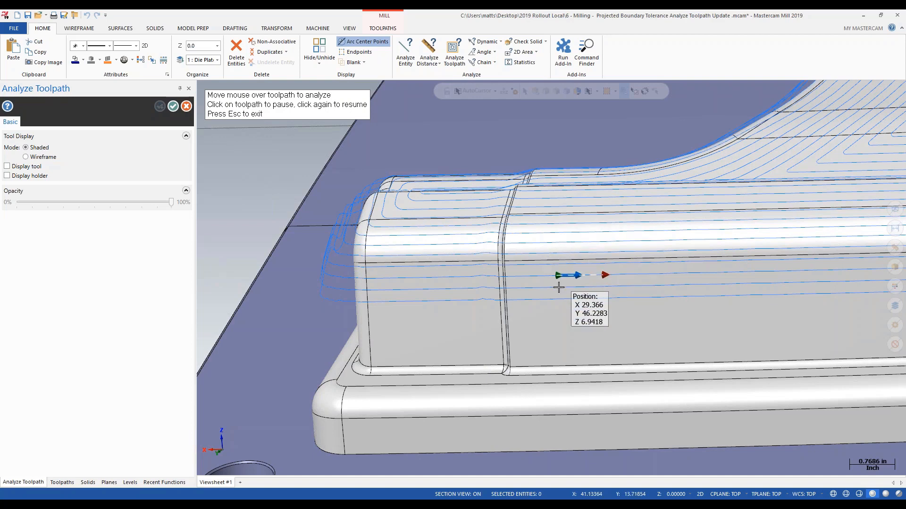
{"action": "middle_click_drag", "start_coordinate": [612, 253], "coordinate": [451, 292], "text": "shift"}
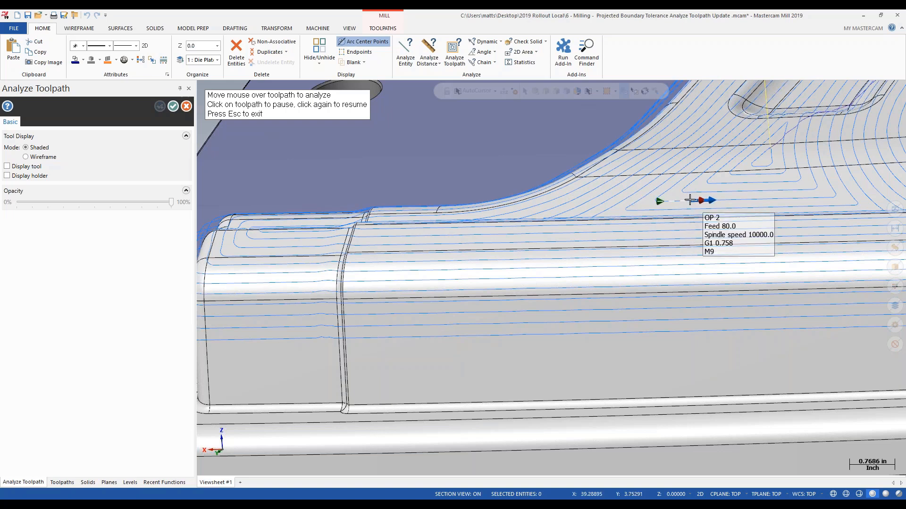
Step: Show the tool and holder again, examine tool positions along the punch's side and rounded end, and end the toolpath analysis
{"action": "left_click", "coordinate": [7, 166]}
{"action": "left_click", "coordinate": [7, 176]}
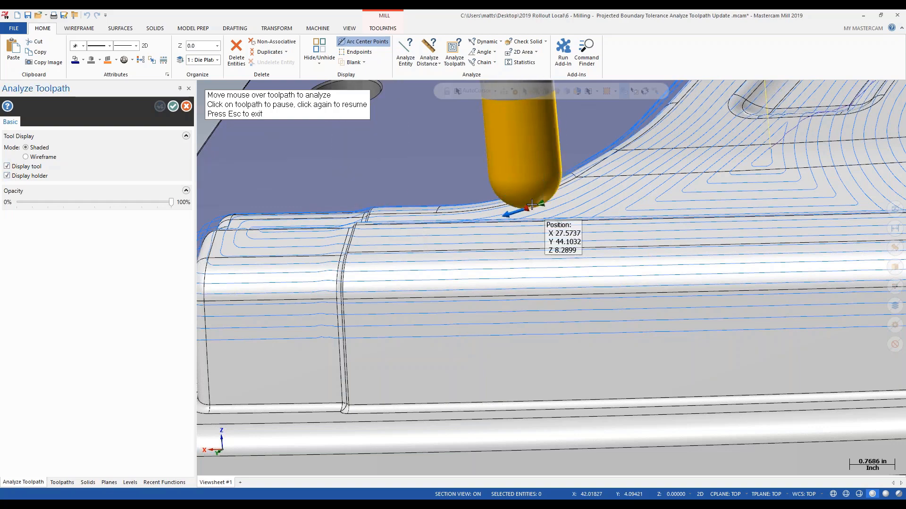
{"action": "scroll", "coordinate": [512, 249], "scroll_direction": "down", "scroll_amount": 5}
{"action": "scroll", "coordinate": [512, 250], "scroll_direction": "down", "scroll_amount": 5}
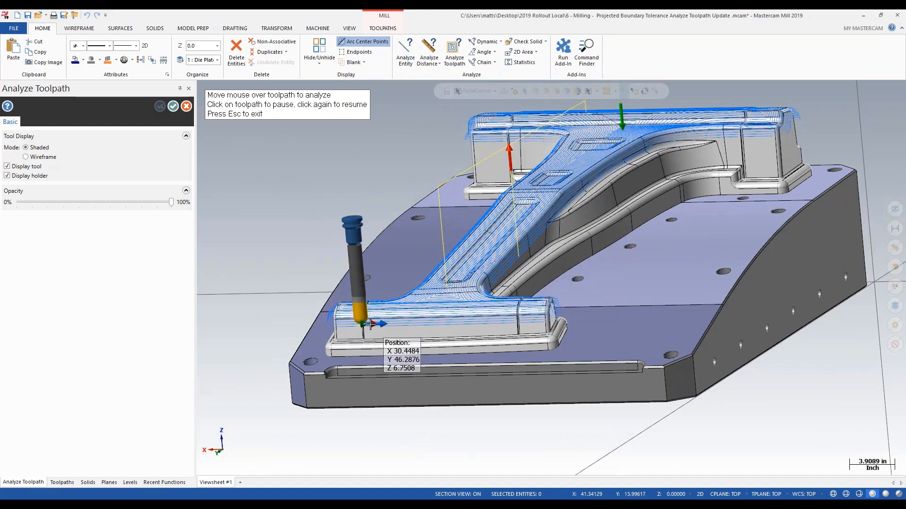
{"action": "scroll", "coordinate": [364, 314], "scroll_direction": "up", "scroll_amount": 5}
{"action": "scroll", "coordinate": [401, 321], "scroll_direction": "up", "scroll_amount": 7}
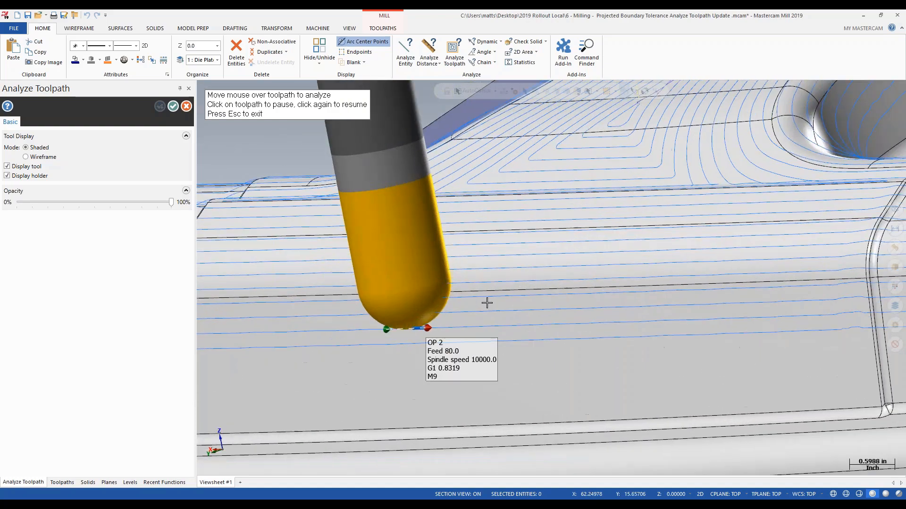
{"action": "scroll", "coordinate": [485, 303], "scroll_direction": "down", "scroll_amount": 1}
{"action": "middle_click_drag", "start_coordinate": [514, 303], "coordinate": [420, 305]}
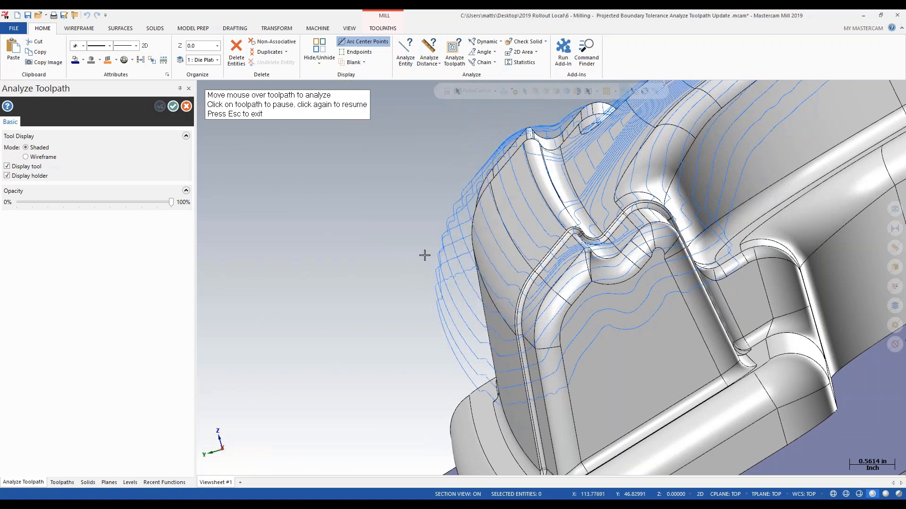
{"action": "key", "text": "Escape"}
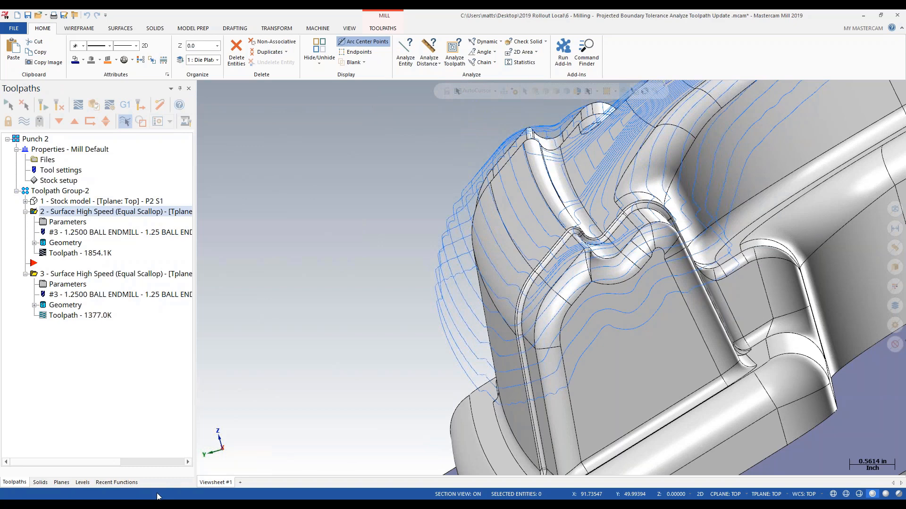
{"action": "mouse_move", "coordinate": [157, 497]}
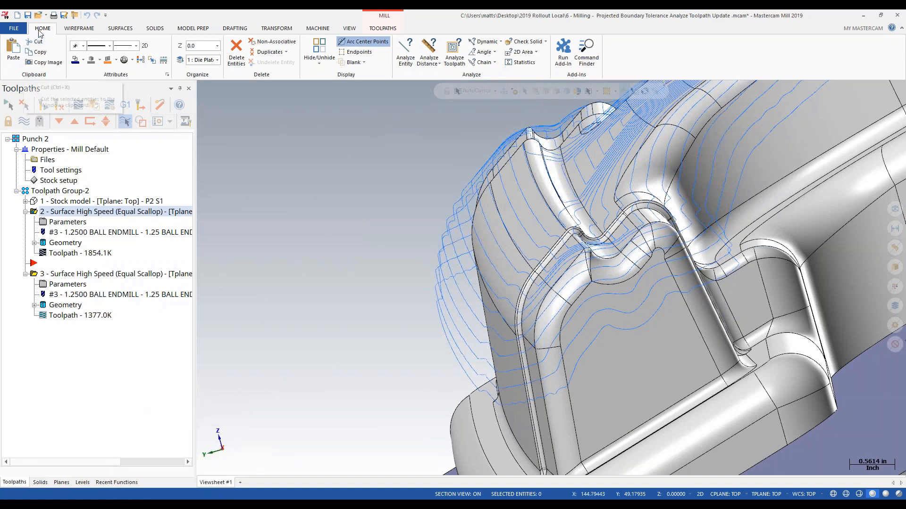
{"action": "left_click", "coordinate": [453, 51]}
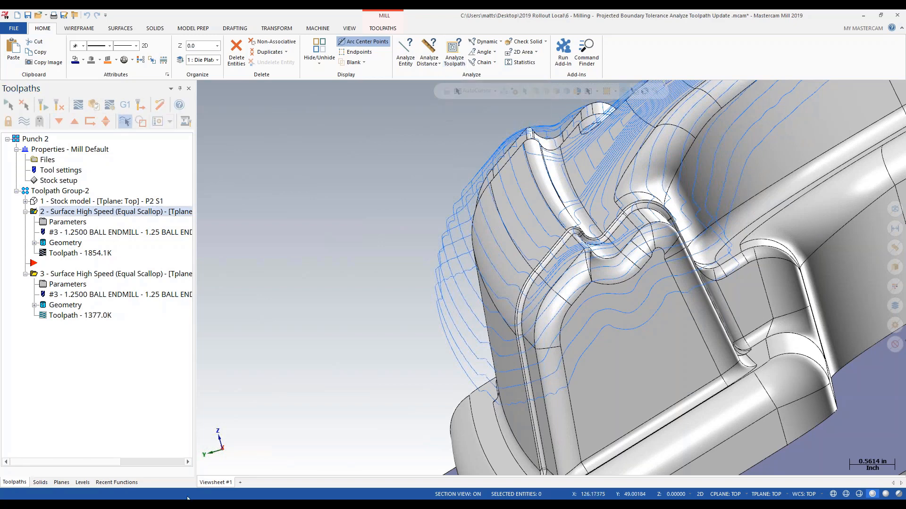